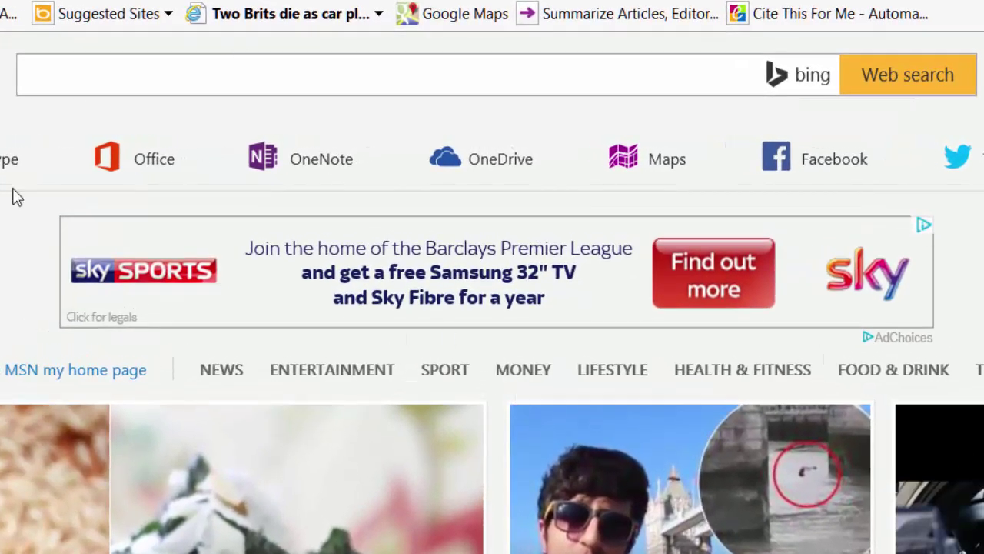
Search Bing for 'wordtalk' and go to the WordTalk Download page on wordtalk.org.uk.
left_click(54, 70)
type("wordt")
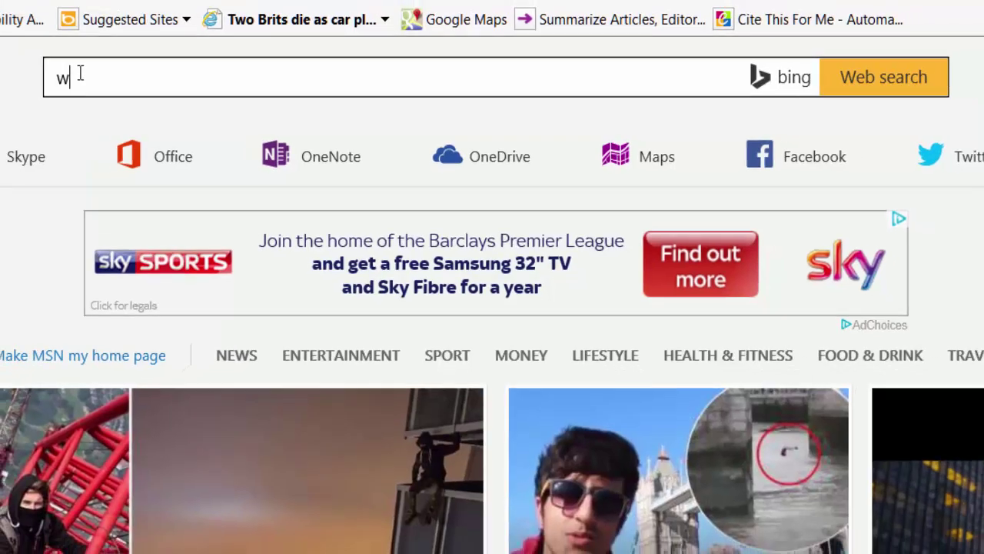
type("alk")
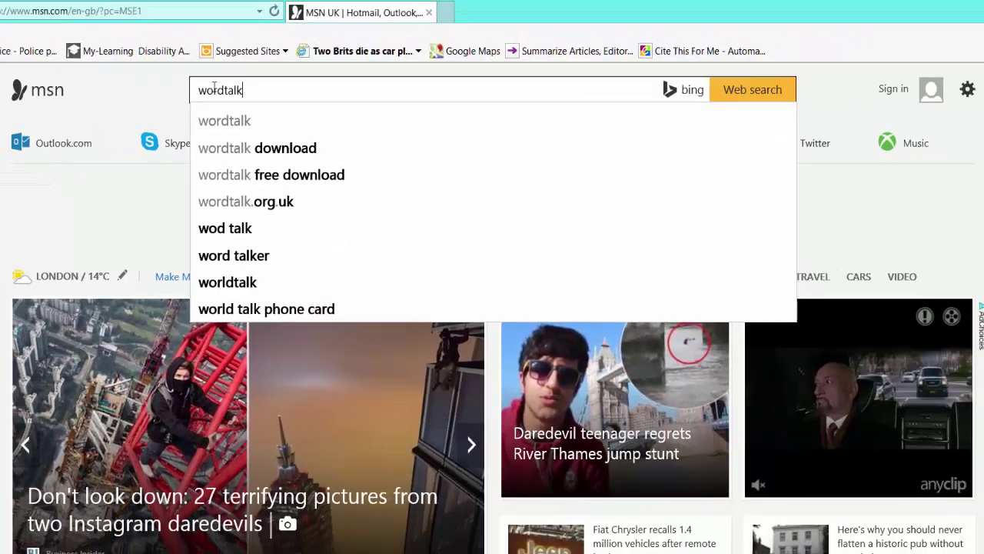
key("Return")
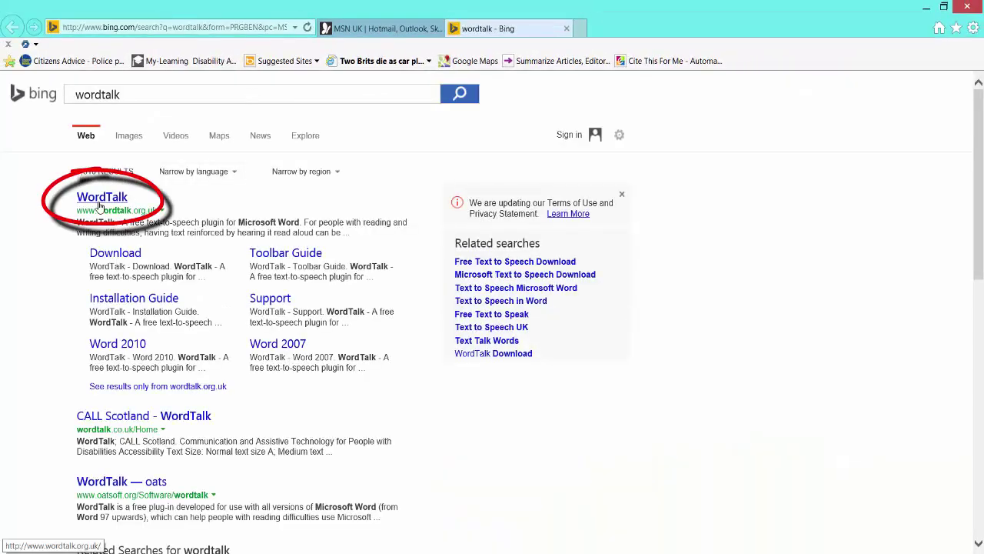
left_click(109, 256)
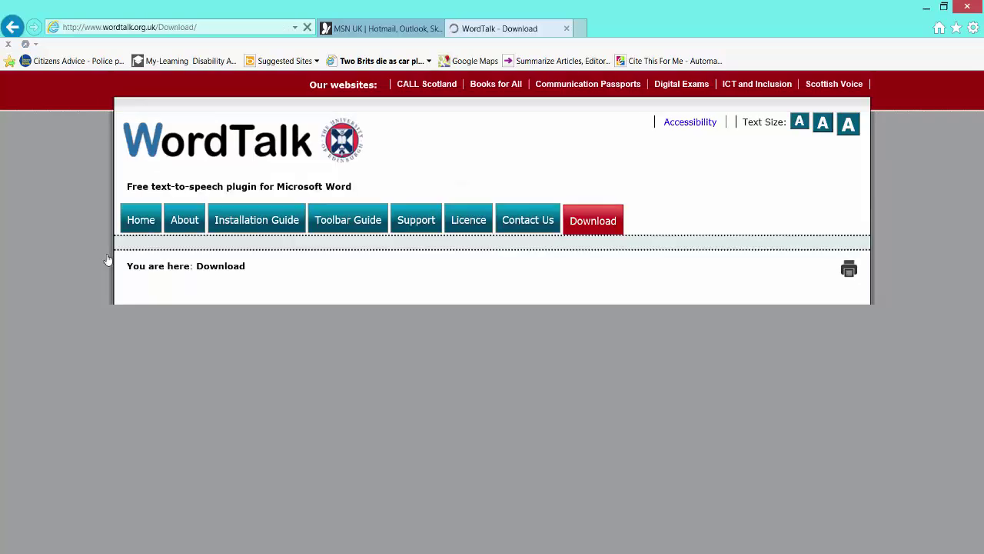
scroll(259, 309, "down", 3)
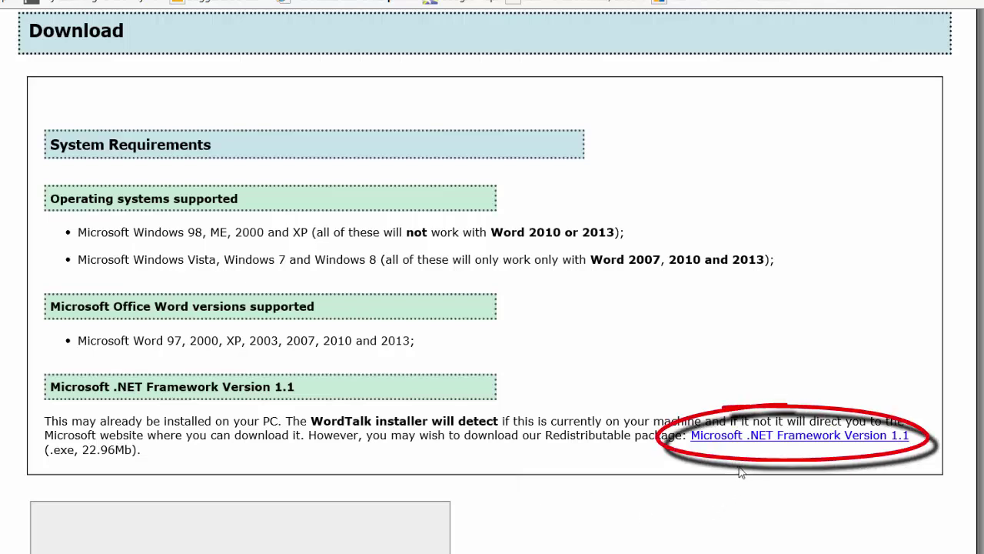
Submit the download form with Windows 8 (64-bit), ENGLAND and security answer 12.
scroll(549, 476, "down", 3)
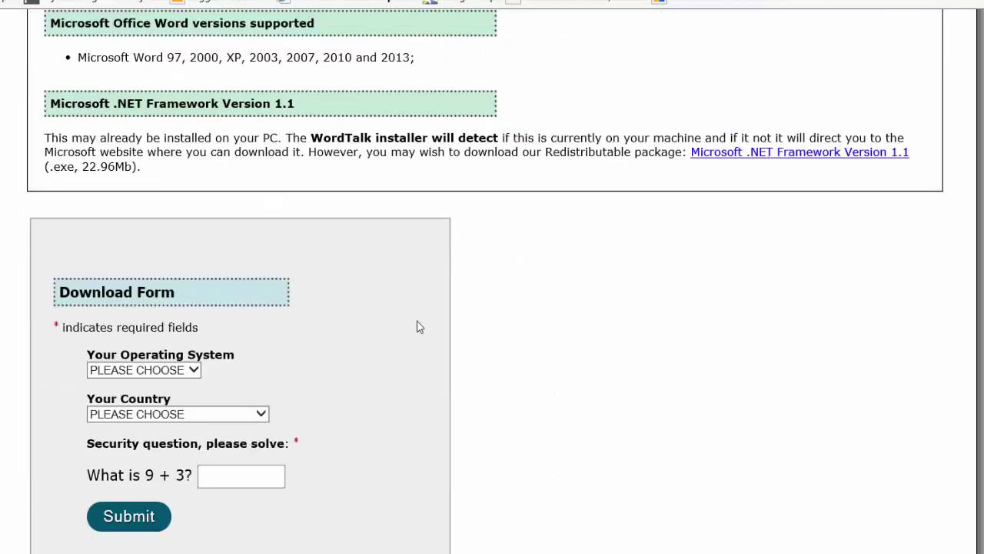
left_click(193, 371)
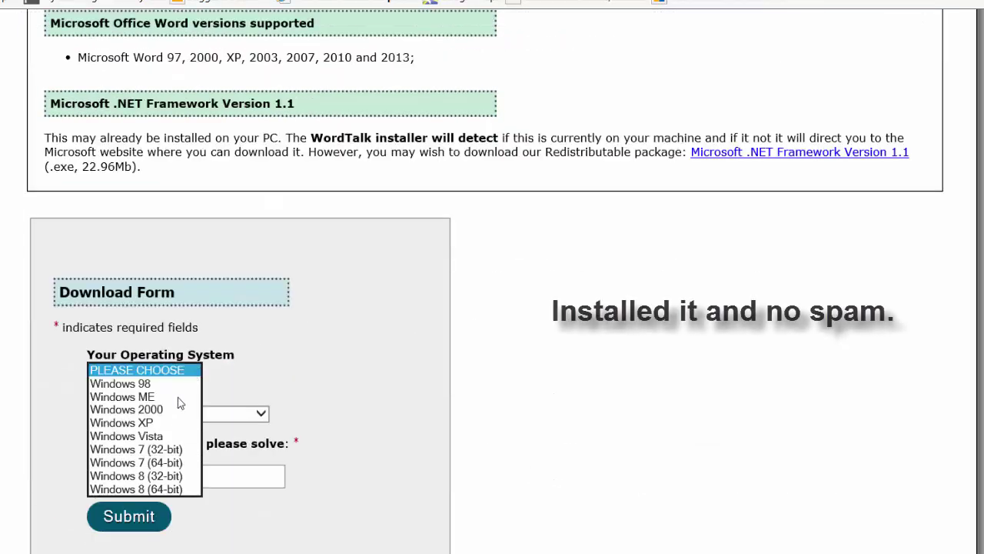
left_click(161, 489)
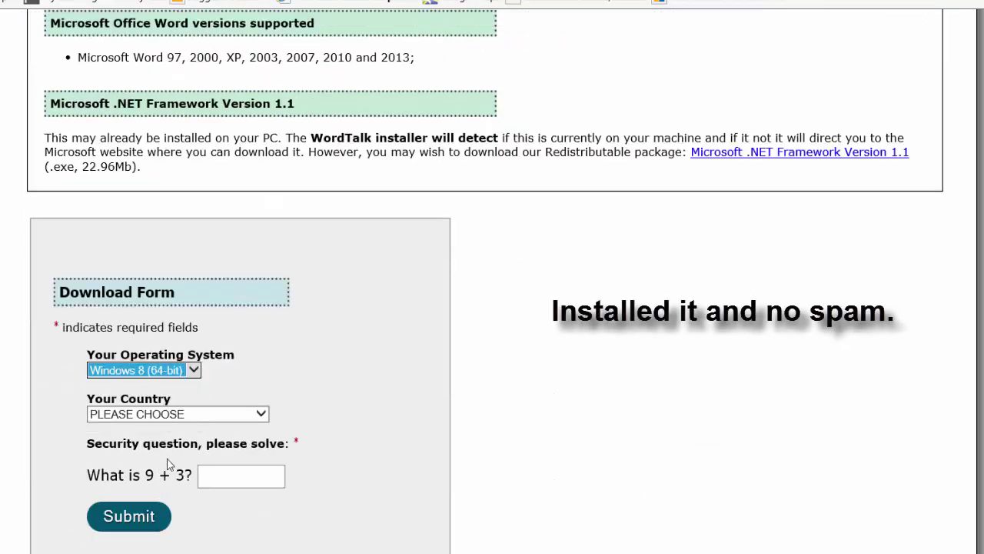
left_click(229, 416)
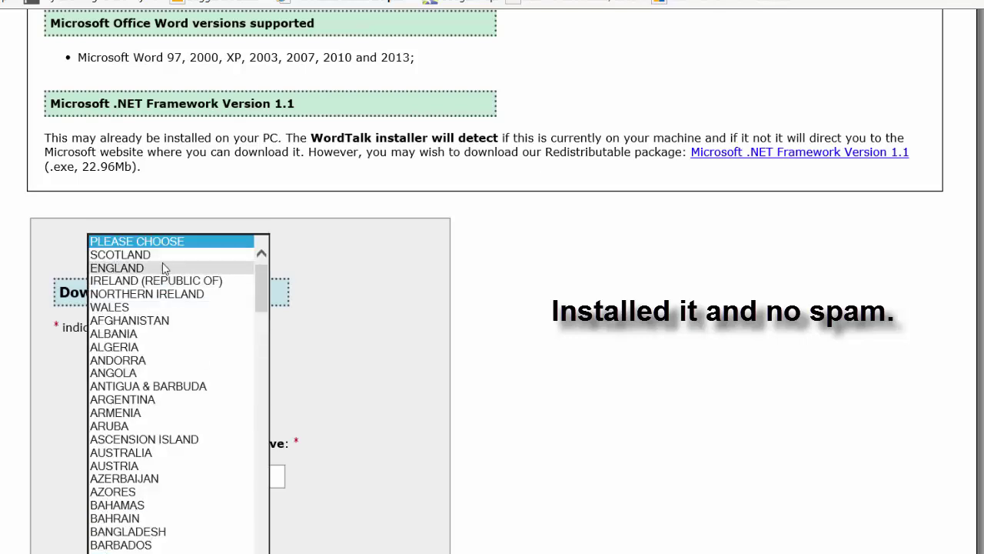
left_click(162, 266)
left_click(233, 478)
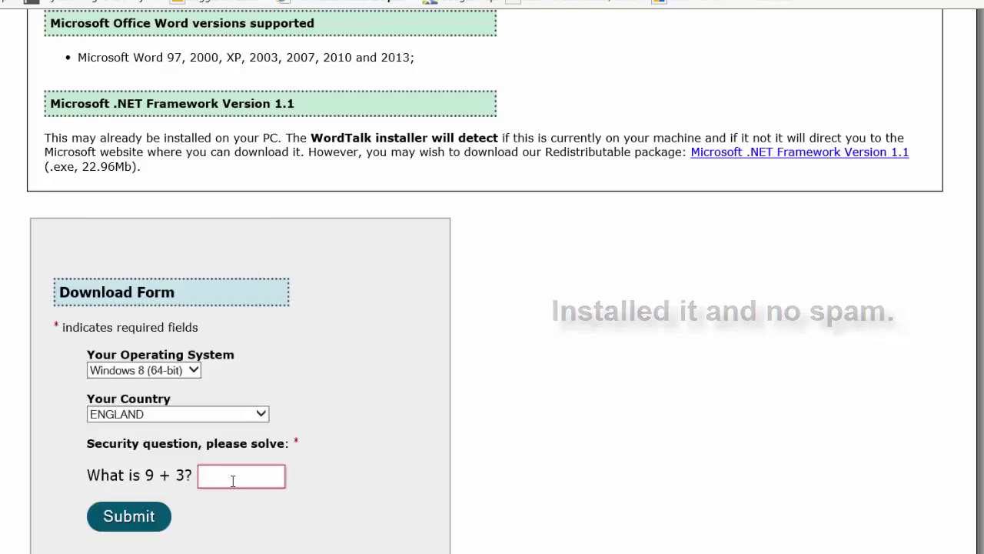
type("12")
left_click(130, 517)
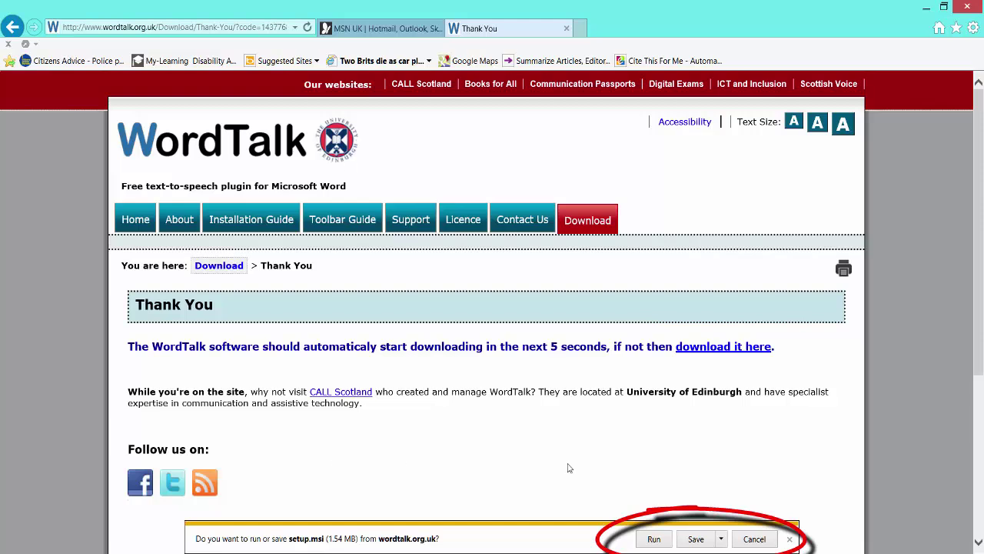
Run setup.msi, accept the licence, and install WordTalk into C:\Program Files (x86)\WordTalk\.
left_click(656, 540)
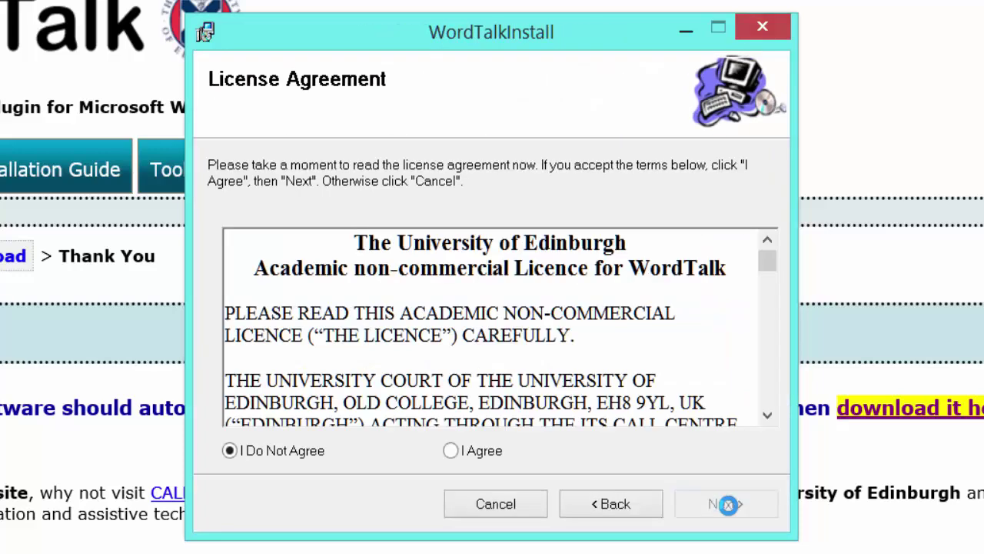
left_click(451, 451)
left_click_drag(766, 263, 780, 423)
left_click(711, 514)
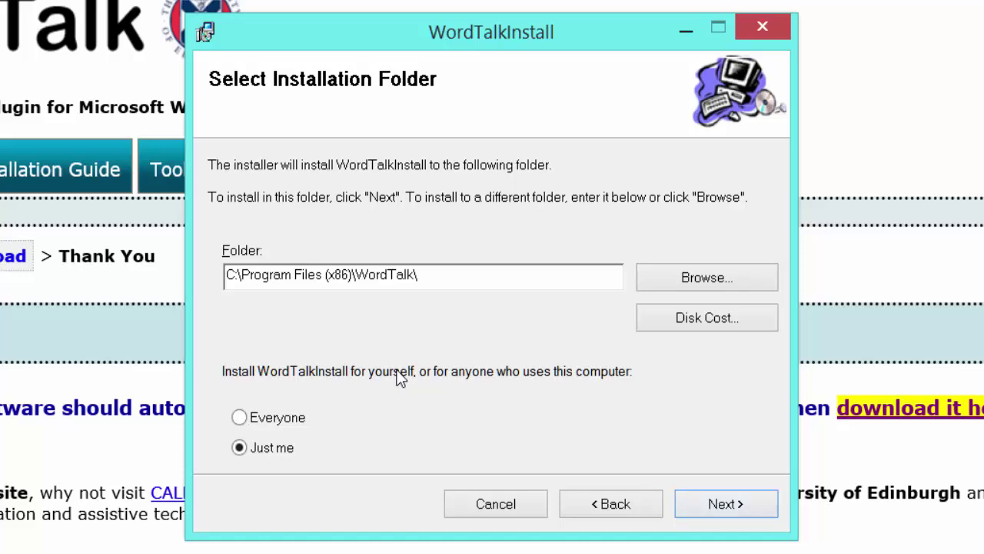
left_click(710, 511)
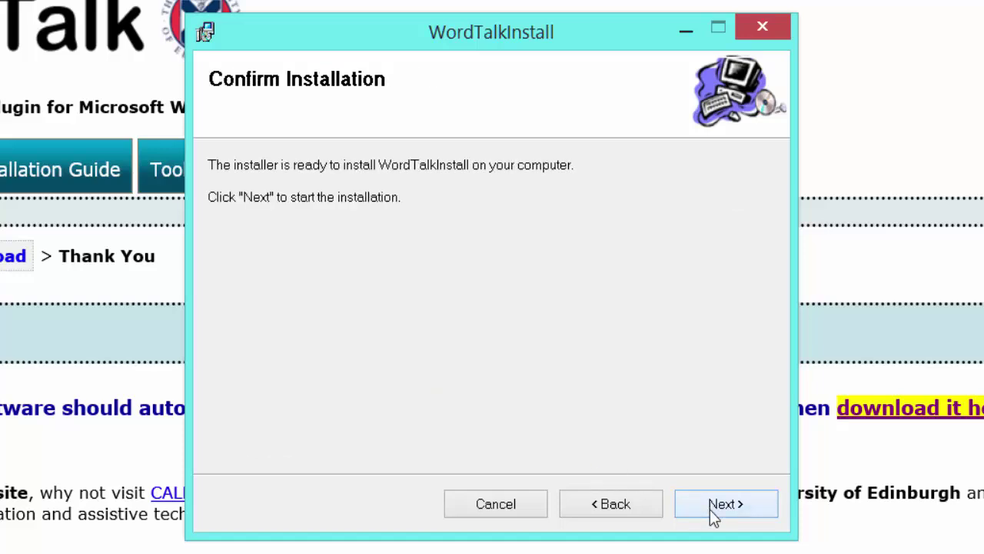
left_click(710, 511)
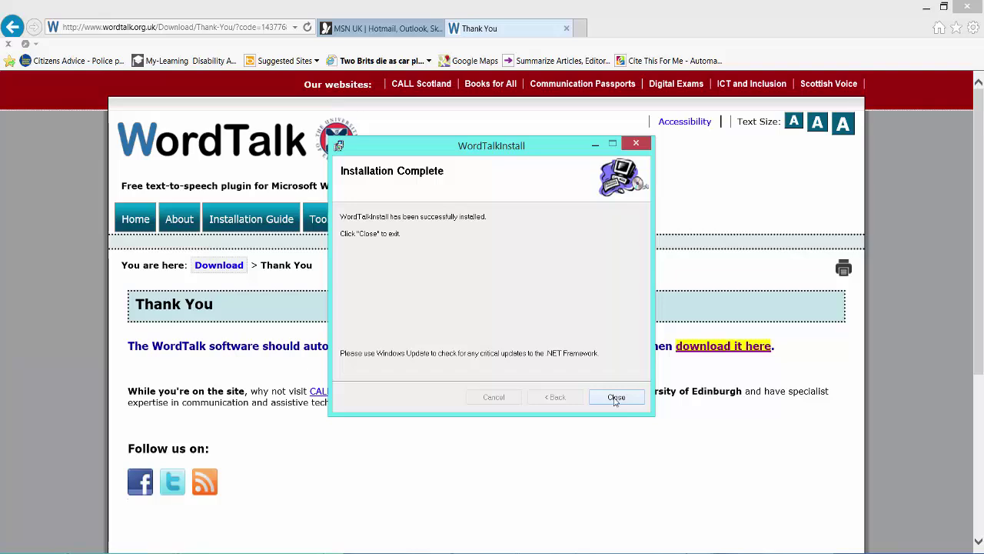
left_click(616, 398)
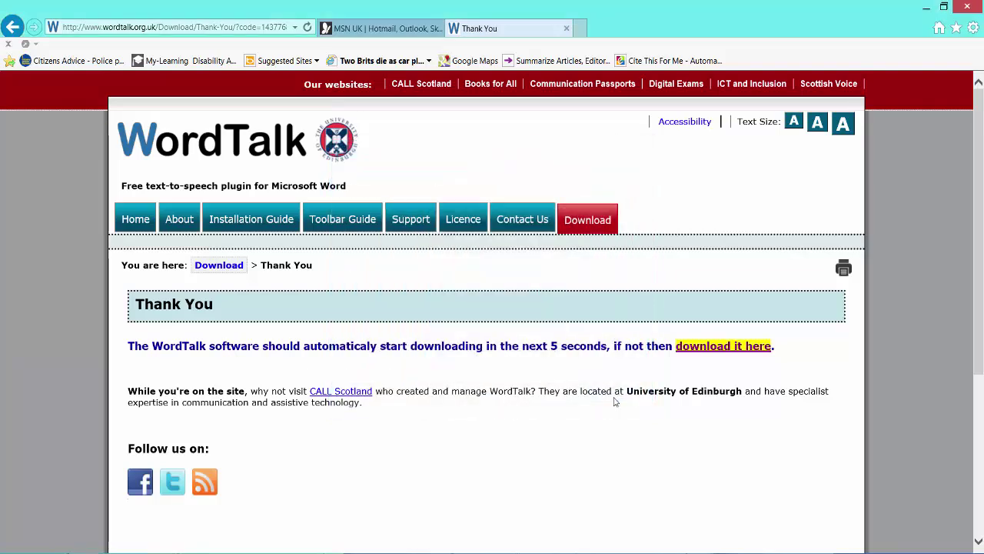
Close Internet Explorer, open New Microsoft Word Document, check the ADD-INS toolbars, then show File Info.
left_click(966, 5)
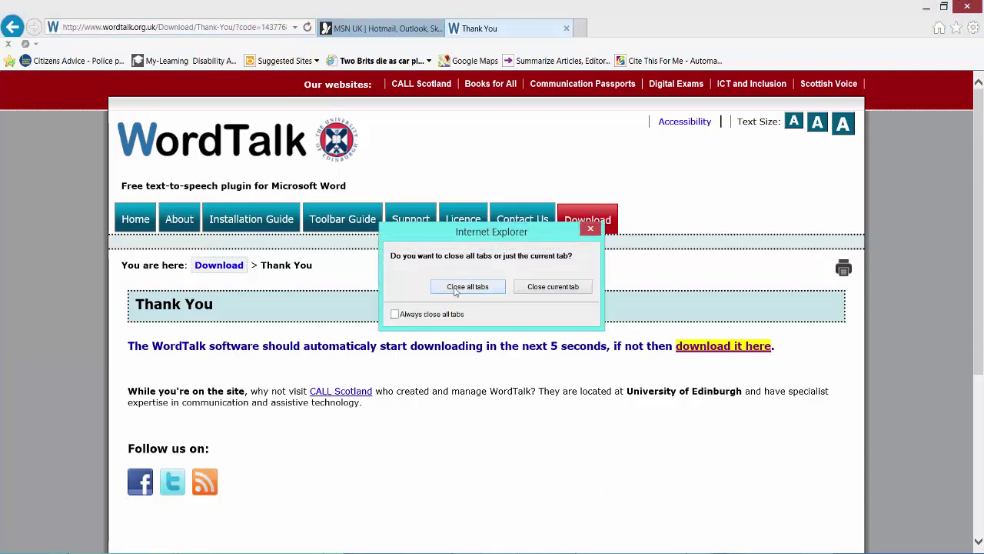
left_click(455, 289)
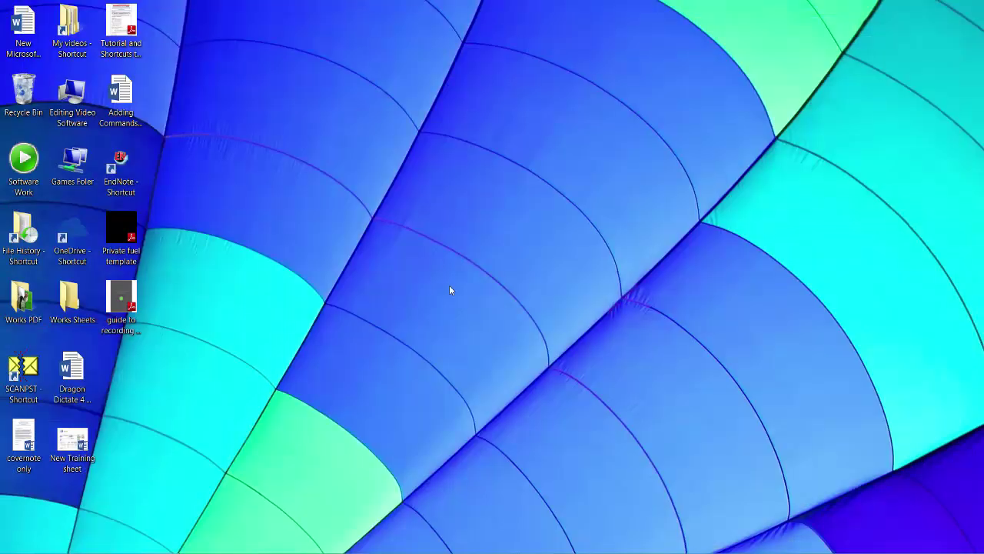
double_click(16, 28)
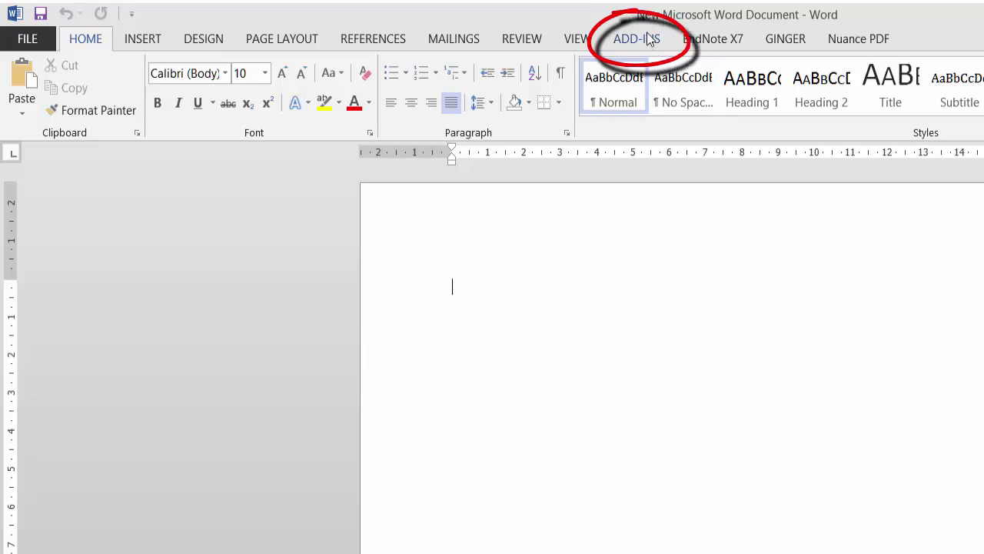
left_click(644, 43)
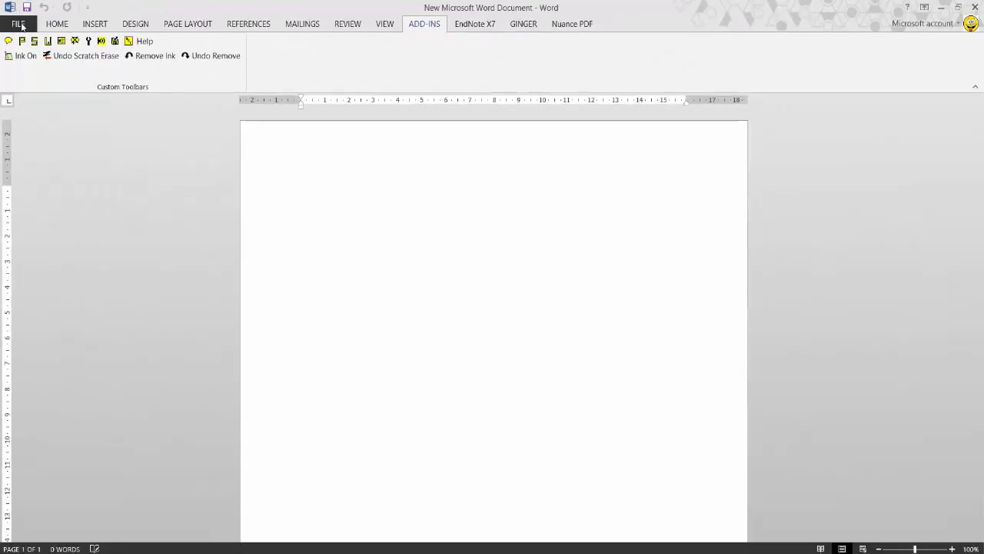
left_click(20, 25)
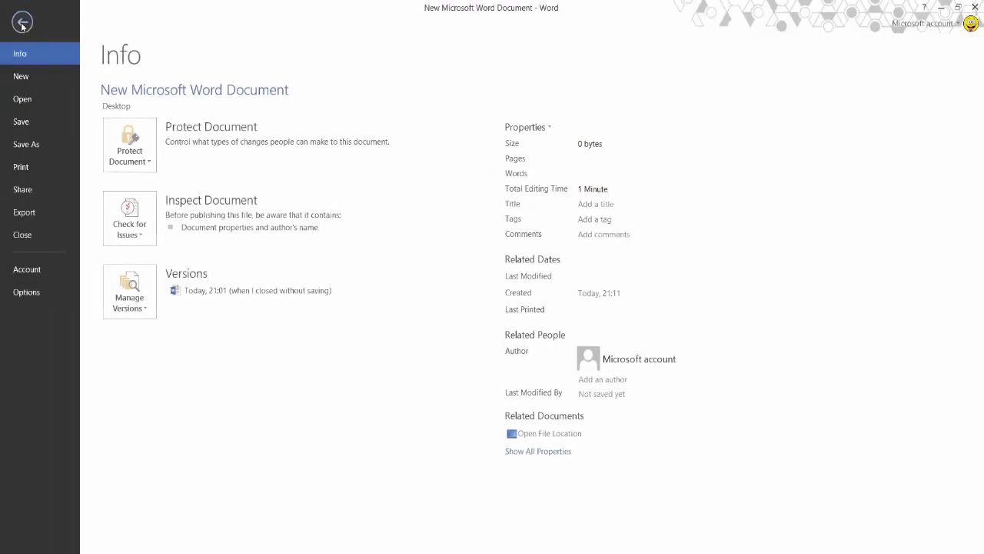
In Word Options' Add-ins page, select WordTalk.dot under Active Application Add-ins.
left_click(29, 293)
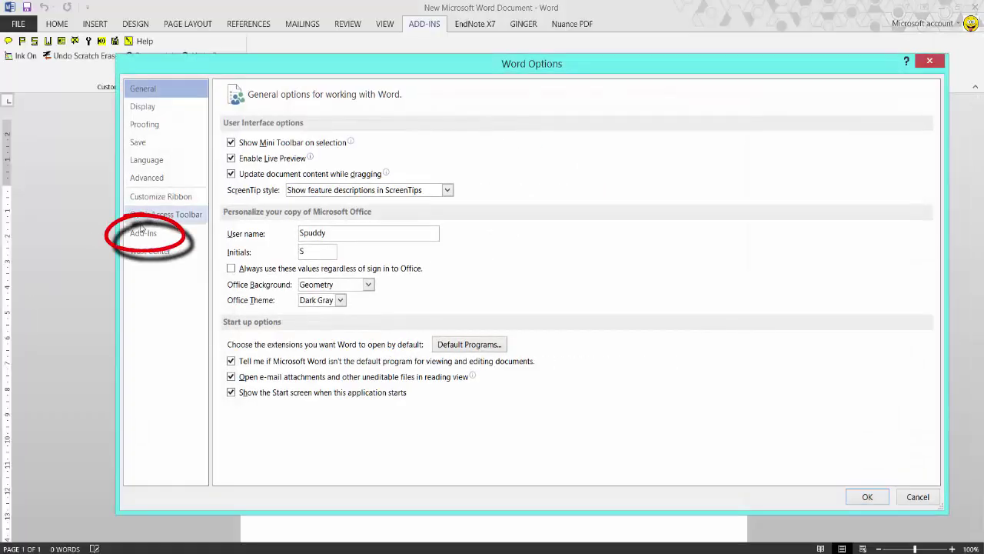
left_click(143, 235)
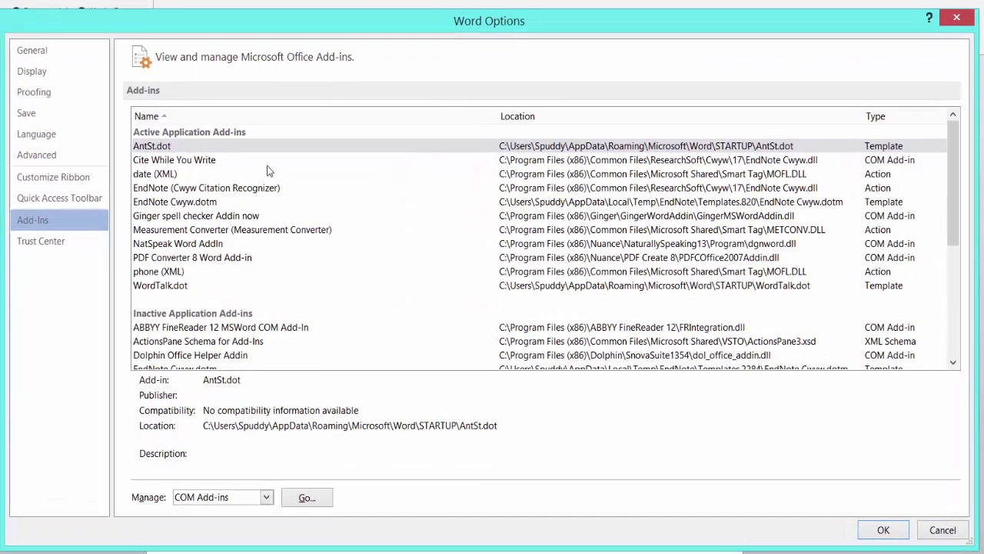
left_click(163, 286)
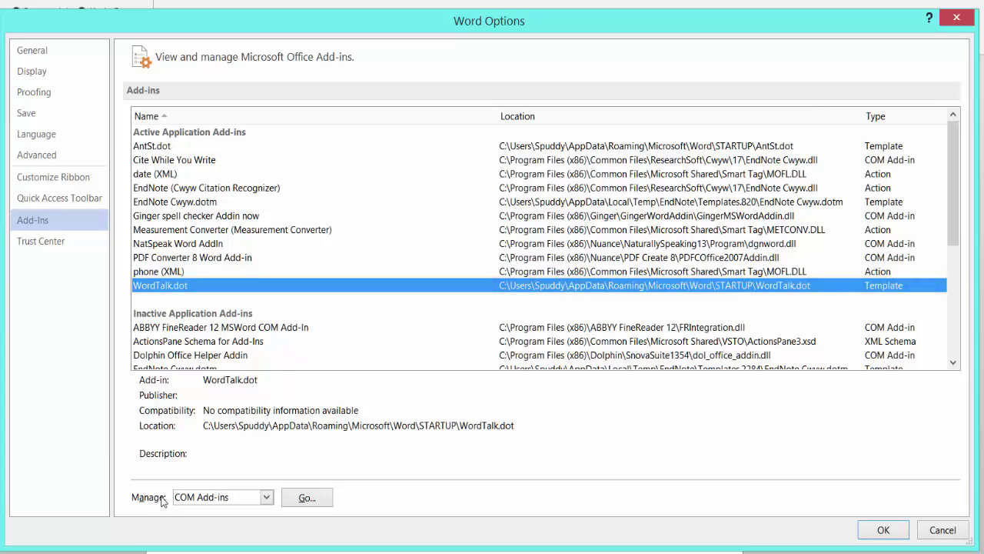
Review the COM Add-ins list, then cancel back to the blank document.
left_click(309, 498)
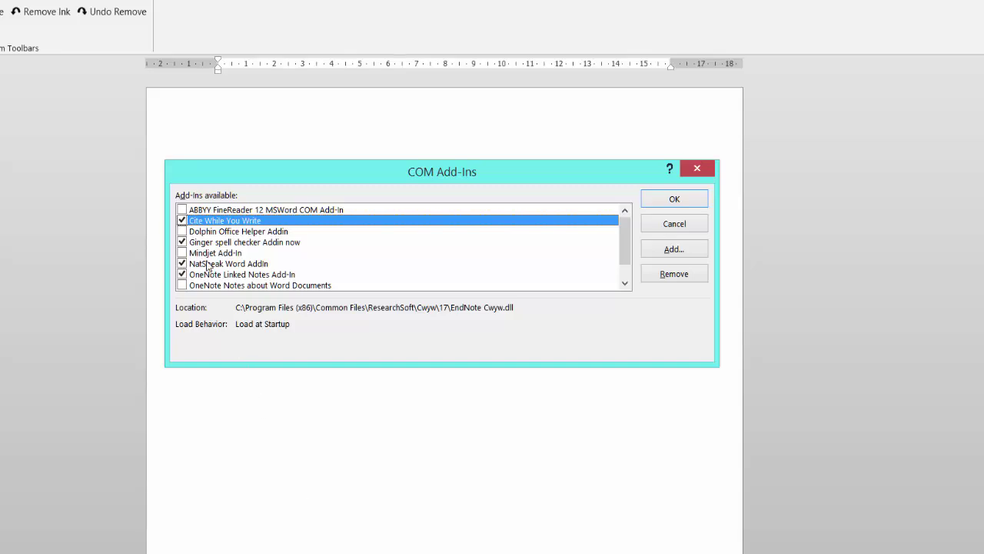
left_click(675, 224)
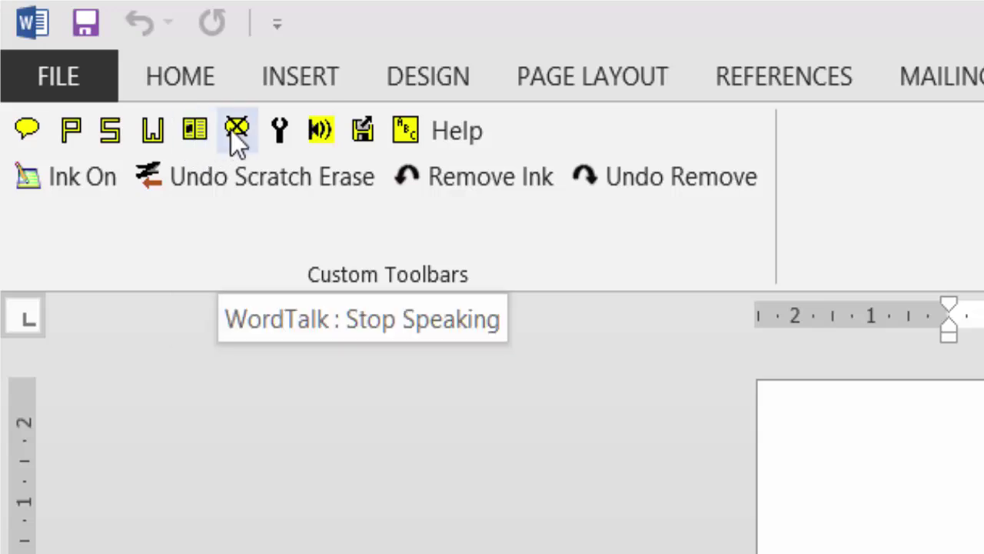
Open WordTalk's Configure dialog from the key icon under Custom Toolbars.
left_click(277, 135)
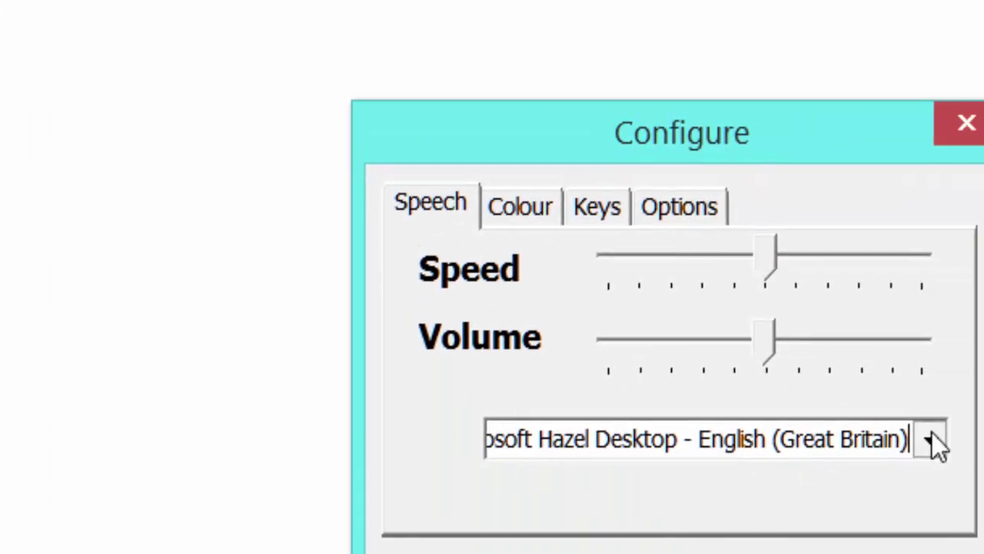
Keep the Microsoft Hazel voice and raise WordTalk's reading speed slightly.
left_click(932, 437)
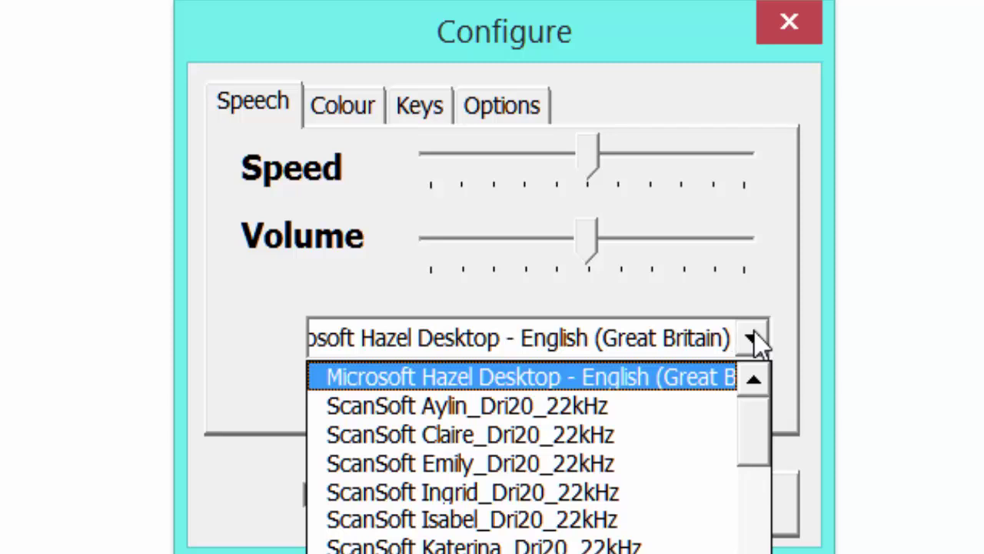
left_click(755, 337)
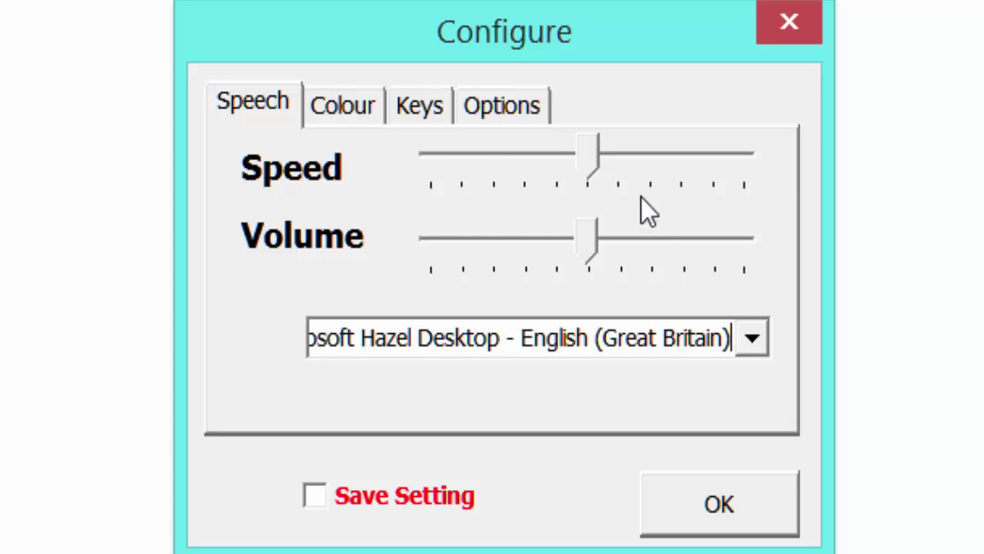
left_click_drag(593, 166, 613, 163)
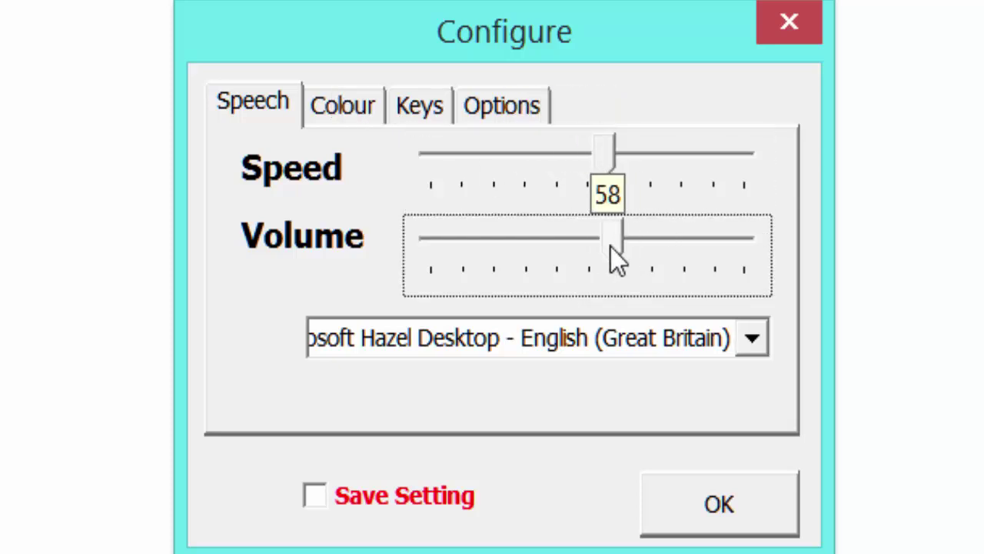
left_click(341, 103)
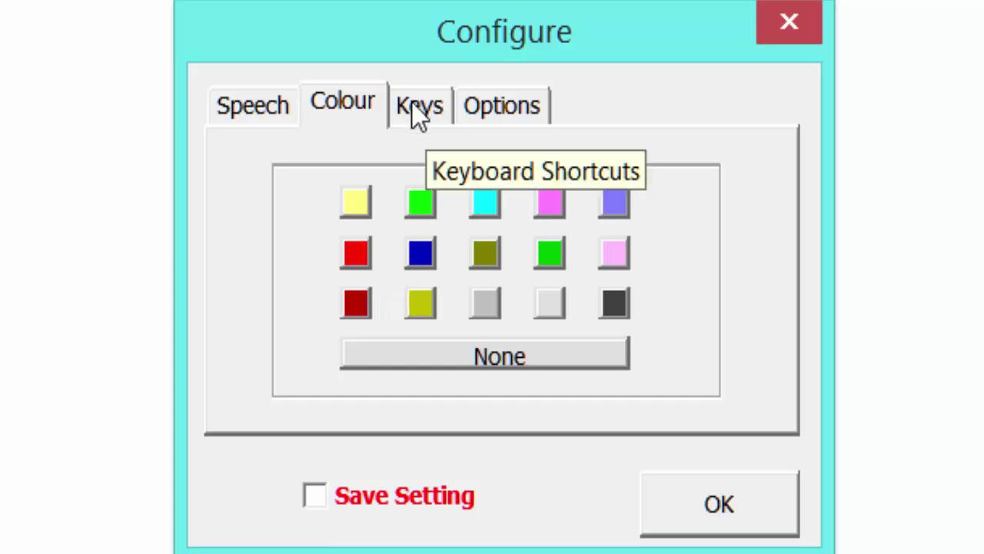
Set WordTalk's highlight colour to dark blue and tick Save Setting.
left_click(420, 252)
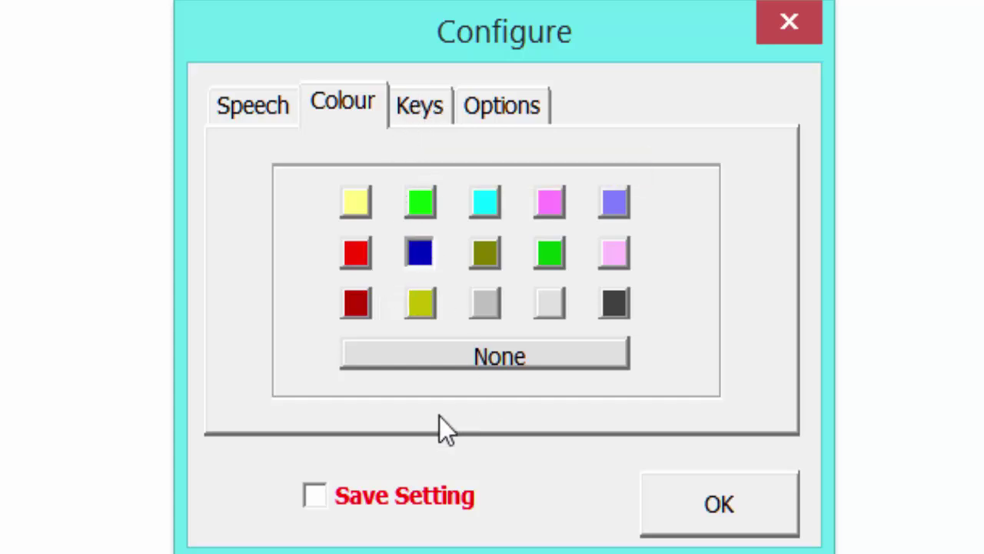
left_click(314, 494)
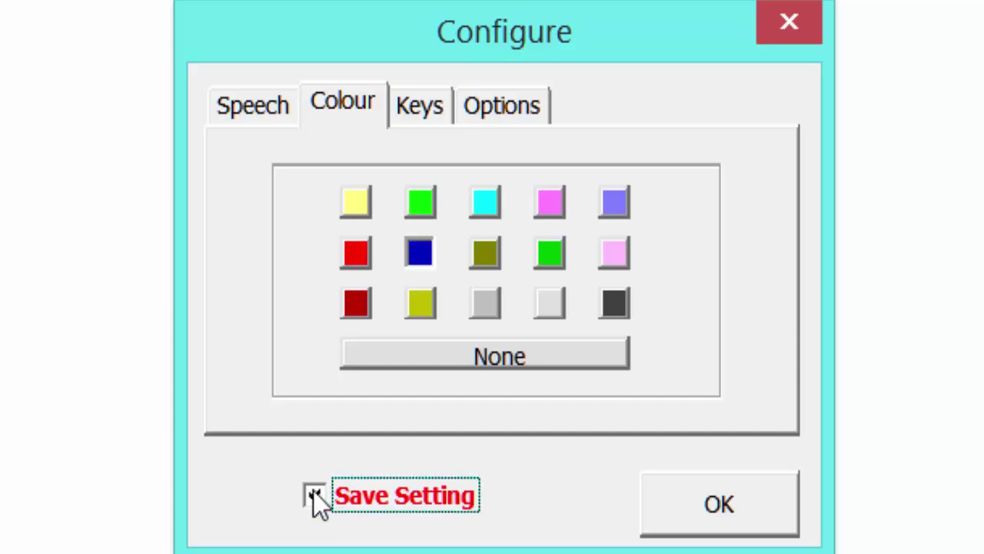
left_click(436, 114)
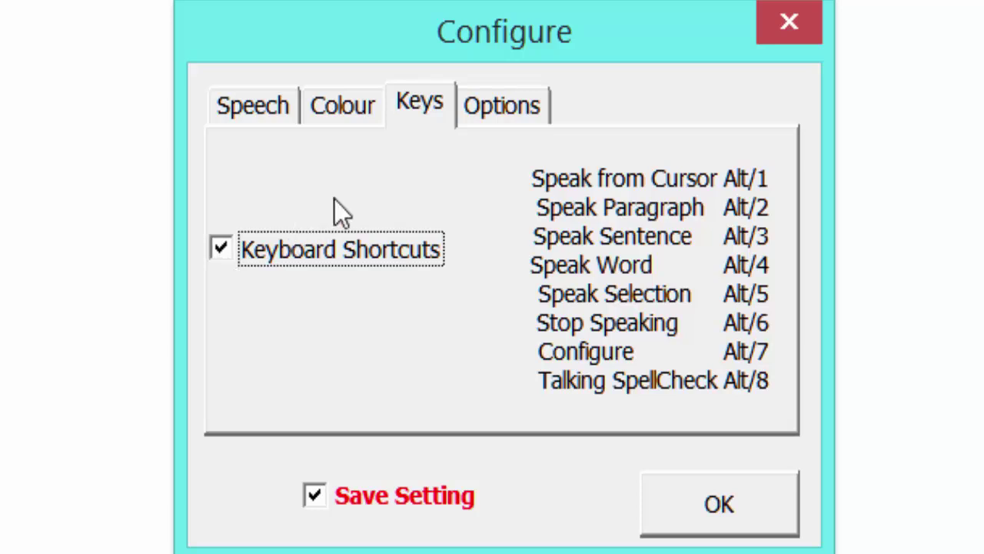
Look over the echo options, accept the configuration, and answer Yes to saving settings.
left_click(521, 107)
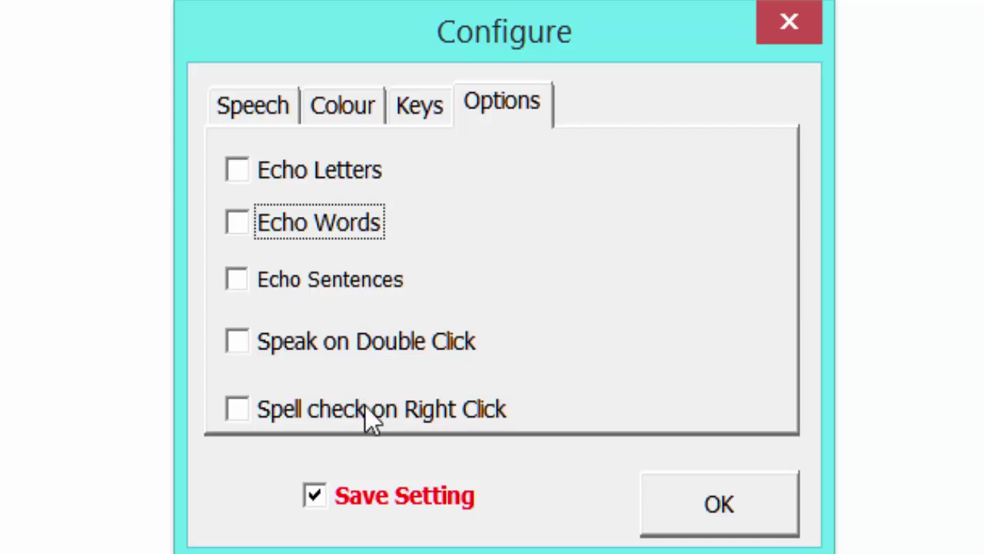
left_click(675, 504)
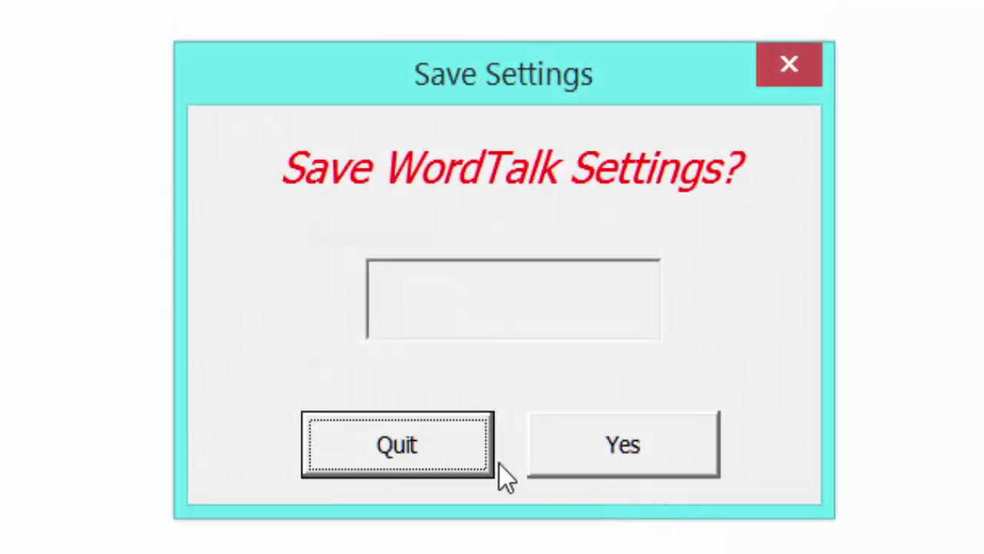
left_click(598, 443)
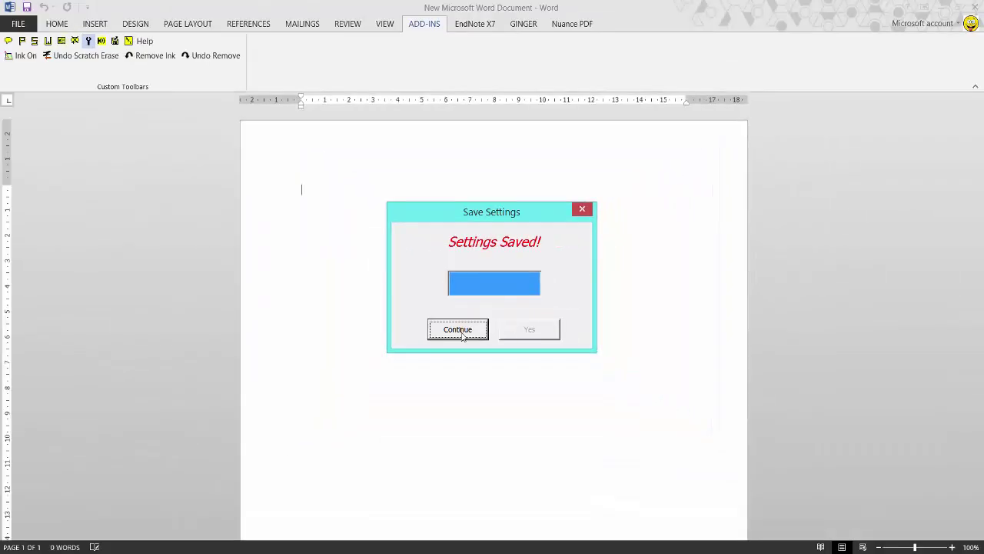
Dismiss the settings-saved message and fill the page with sample paragraphs using =rand().
left_click(461, 334)
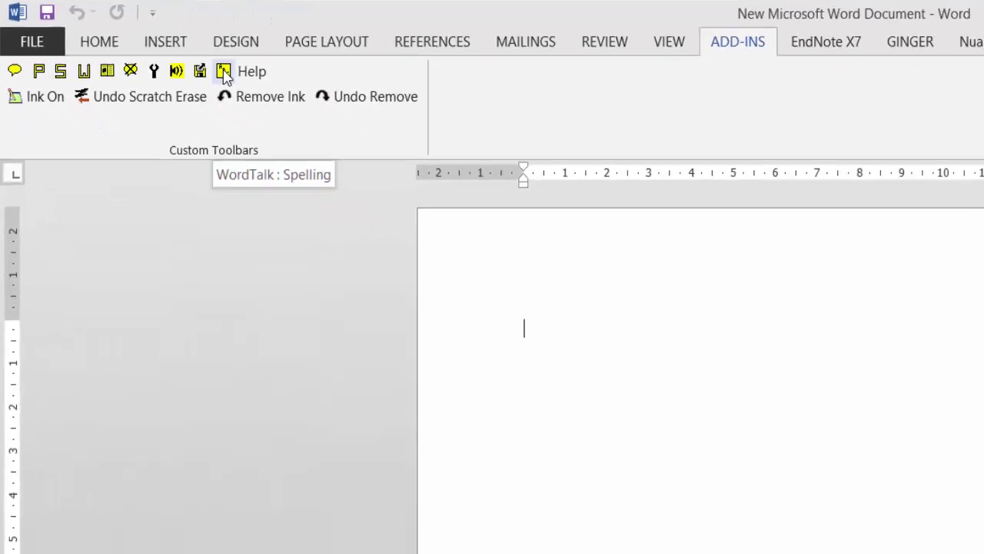
type("rand()")
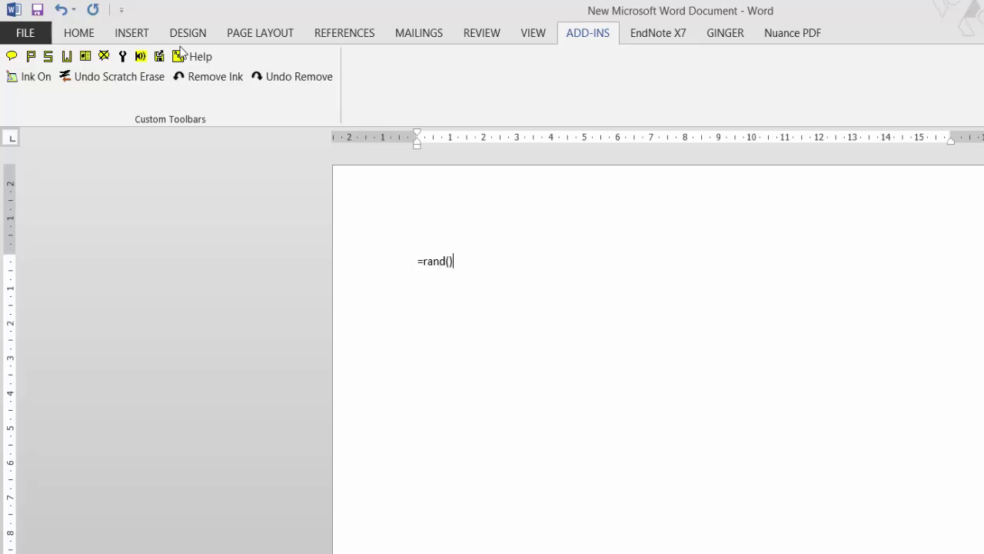
key("Return")
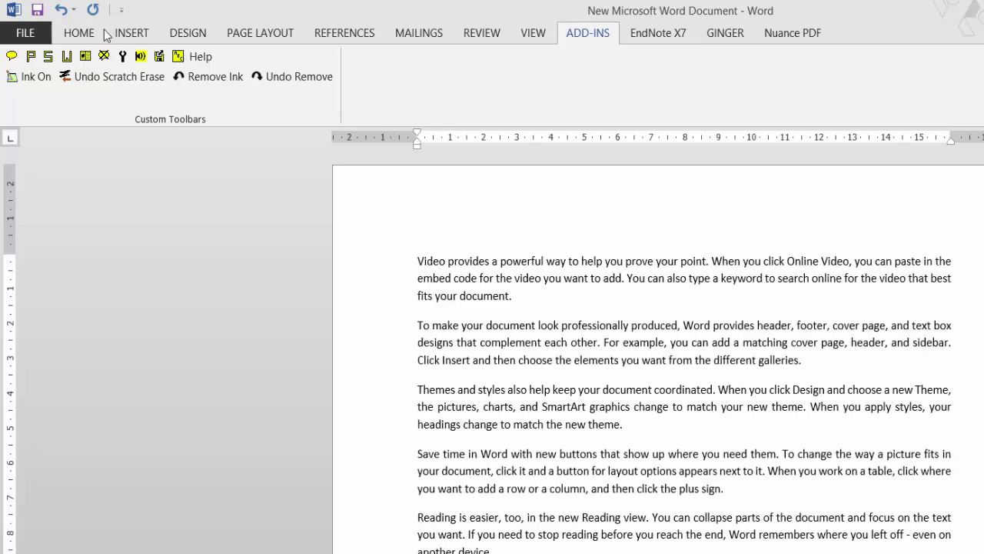
Have WordTalk read the sample text aloud from just before 'Video', then stop it.
left_click(418, 260)
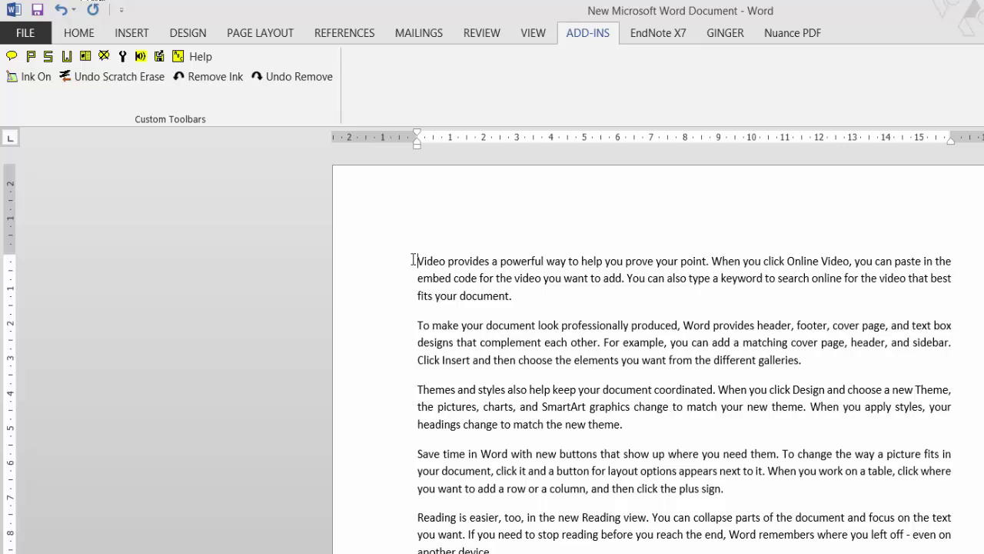
left_click(13, 58)
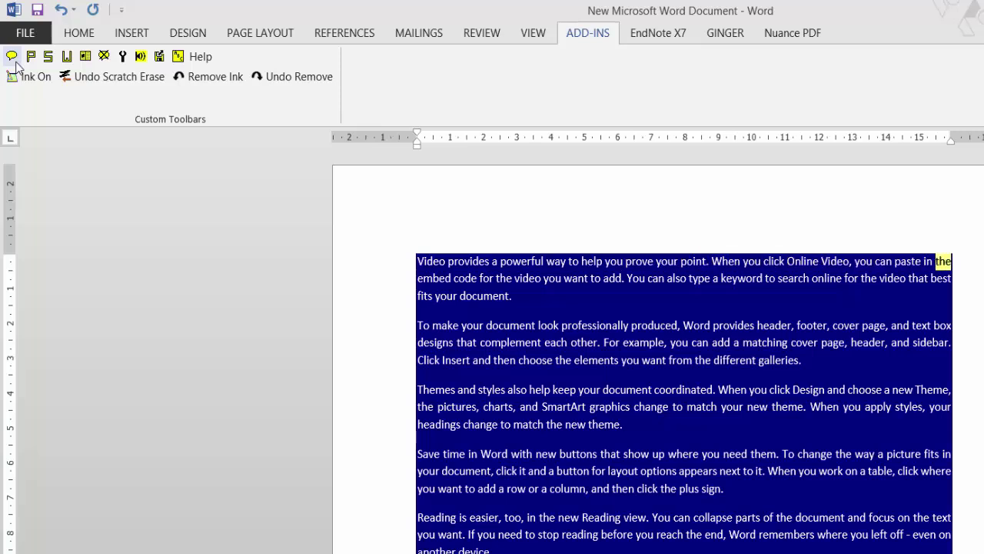
left_click(104, 57)
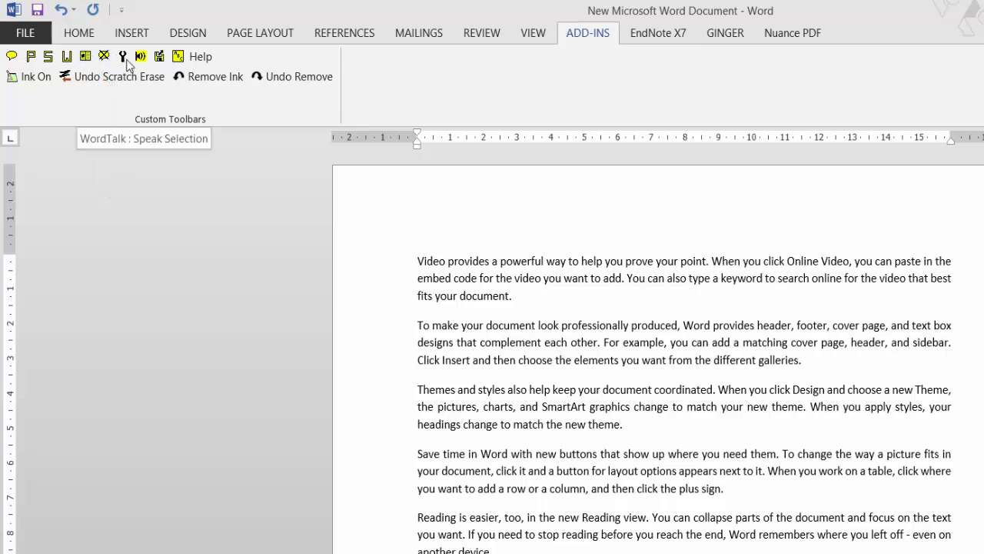
Save WordTalk's configuration again with dark blue as the highlight colour.
left_click(124, 58)
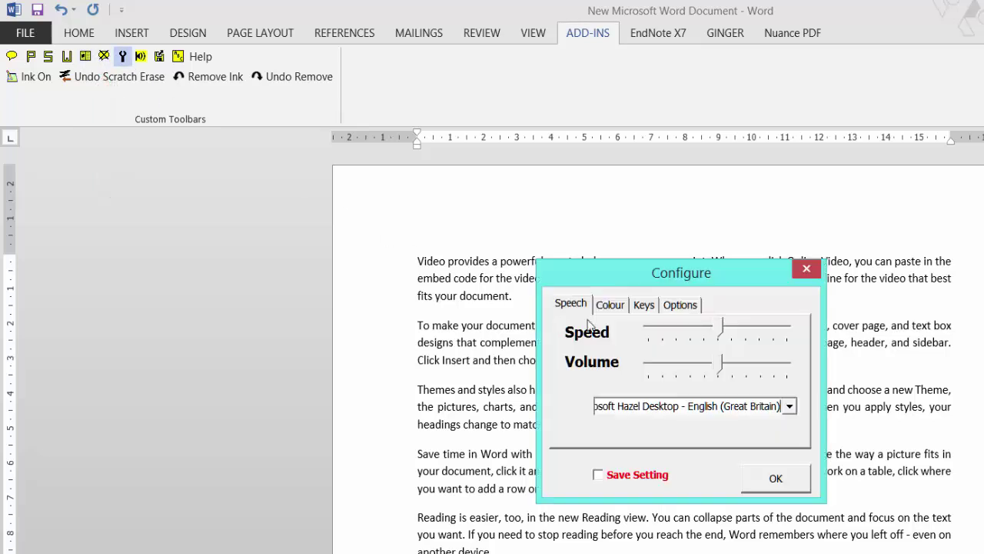
left_click(610, 305)
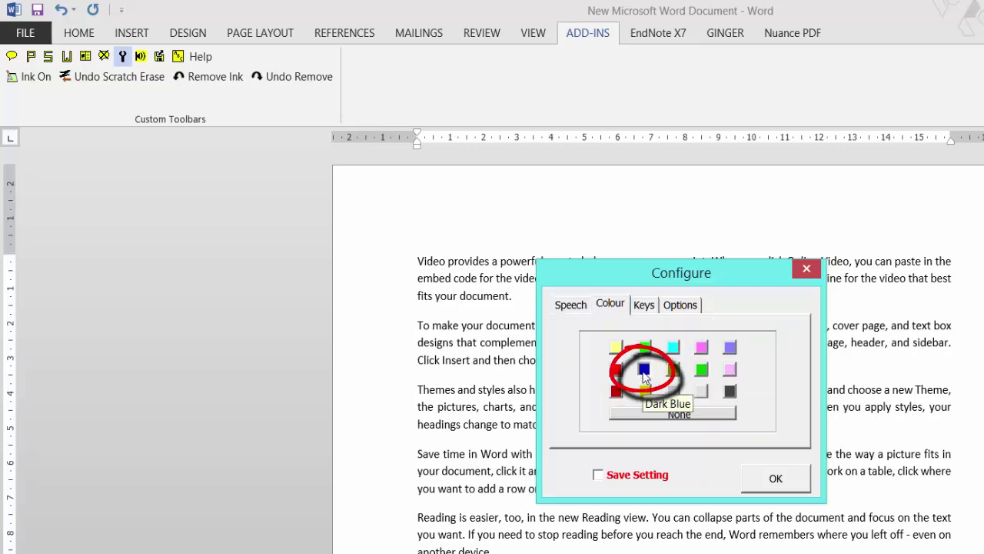
left_click(598, 475)
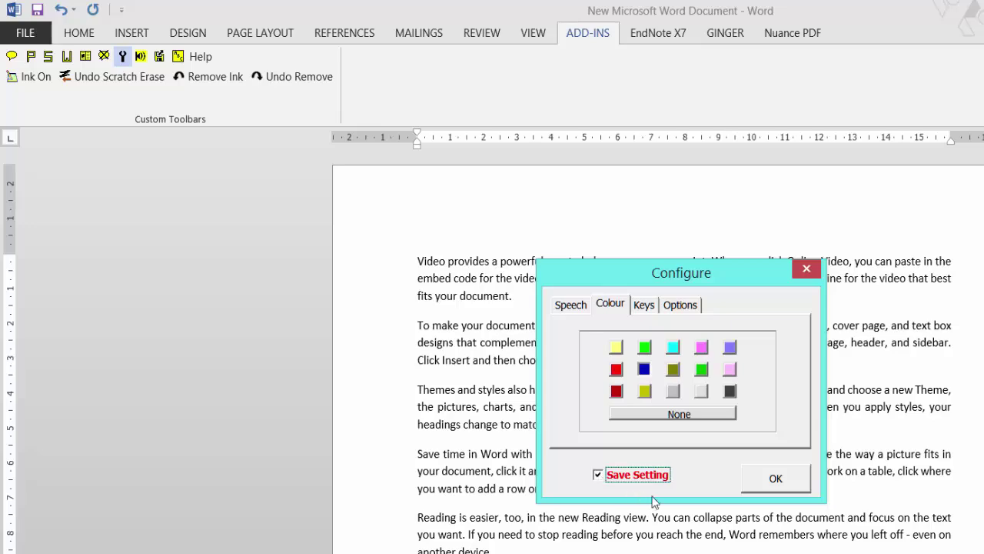
left_click(758, 485)
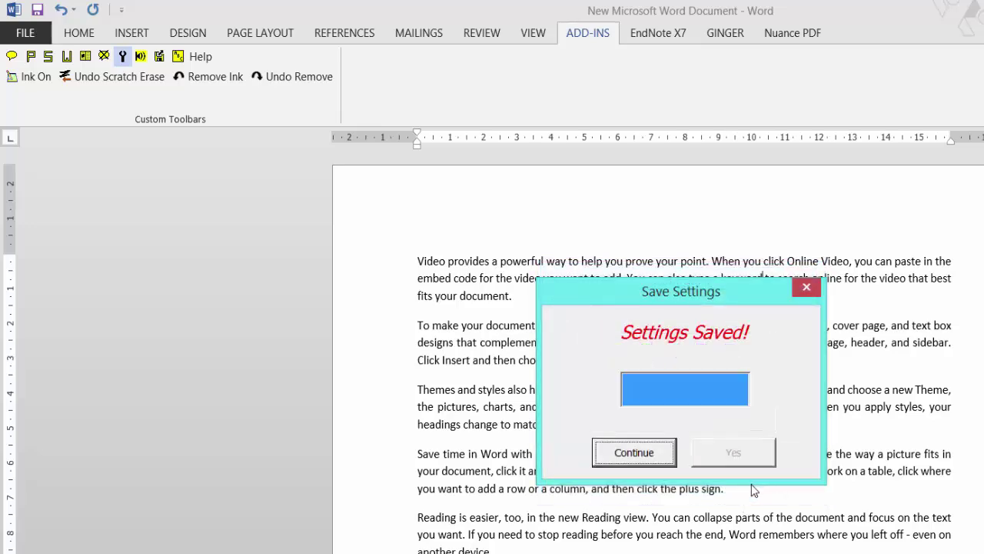
left_click(647, 463)
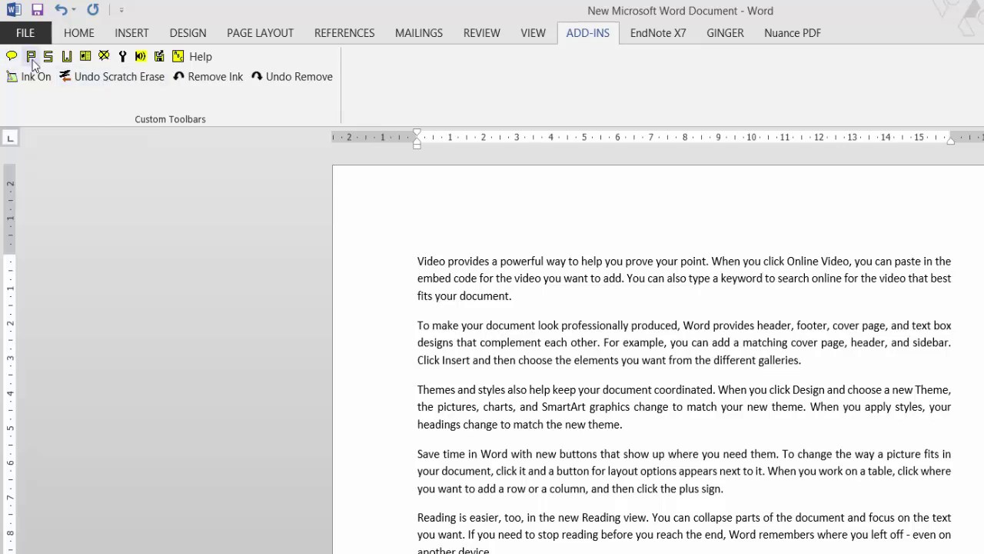
Have WordTalk speak the first paragraph, then the current sentence, stopping after each.
left_click(31, 57)
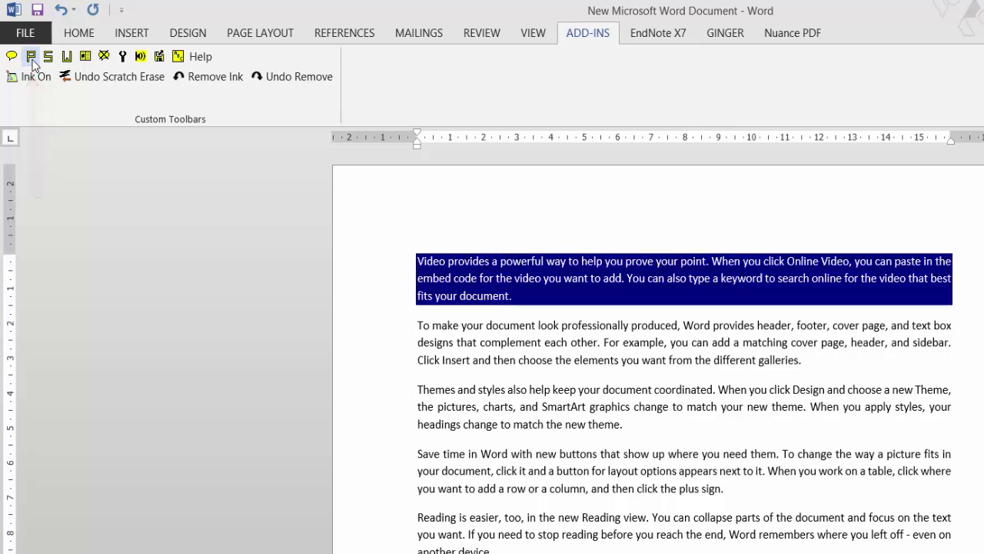
left_click(103, 56)
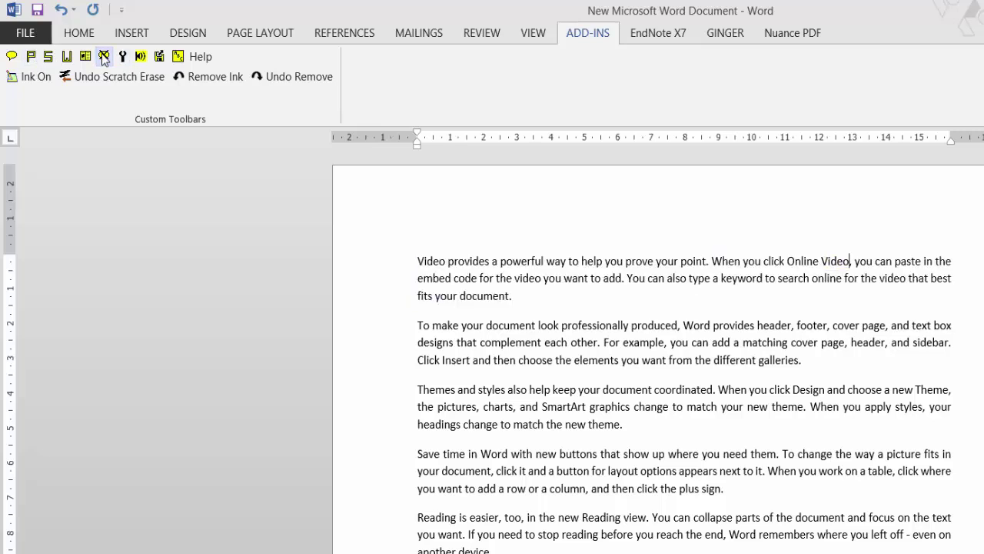
left_click(48, 57)
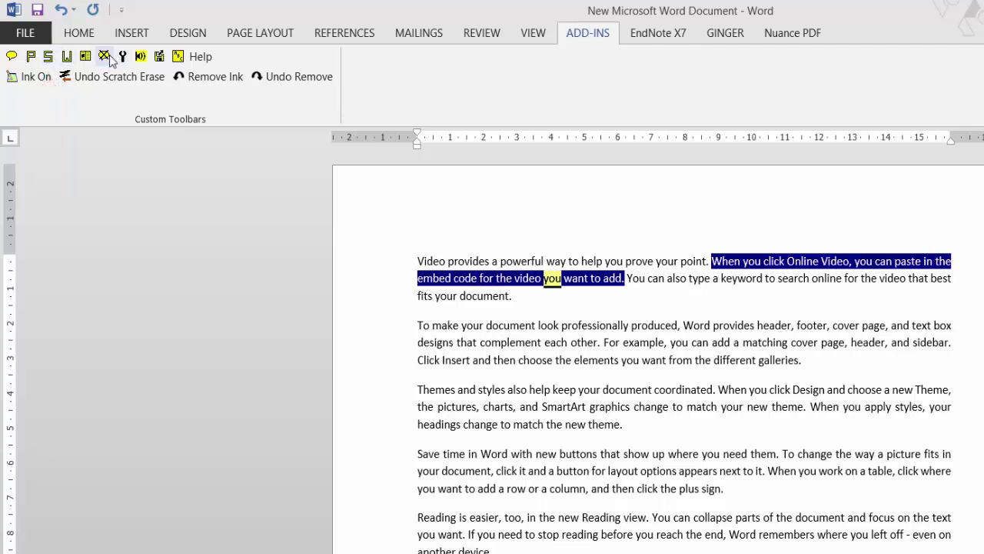
left_click(68, 59)
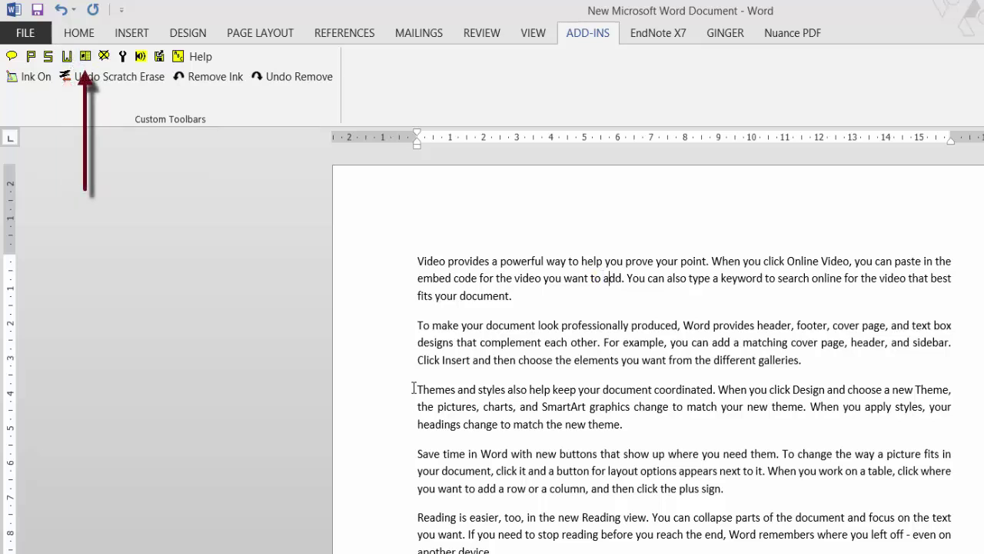
Select the paragraph beginning 'Themes' and have WordTalk read the selection aloud, then stop.
left_click_drag(417, 389, 636, 429)
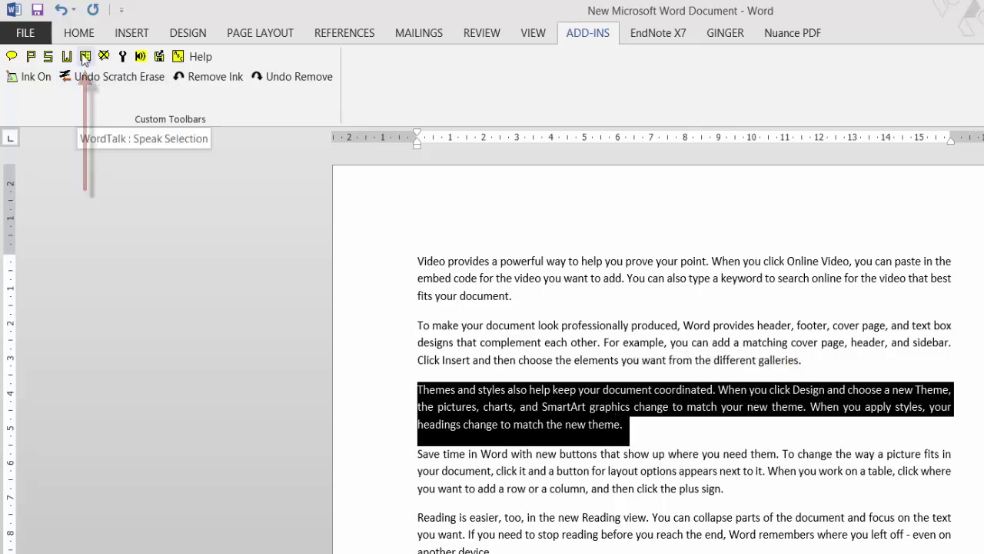
left_click(84, 57)
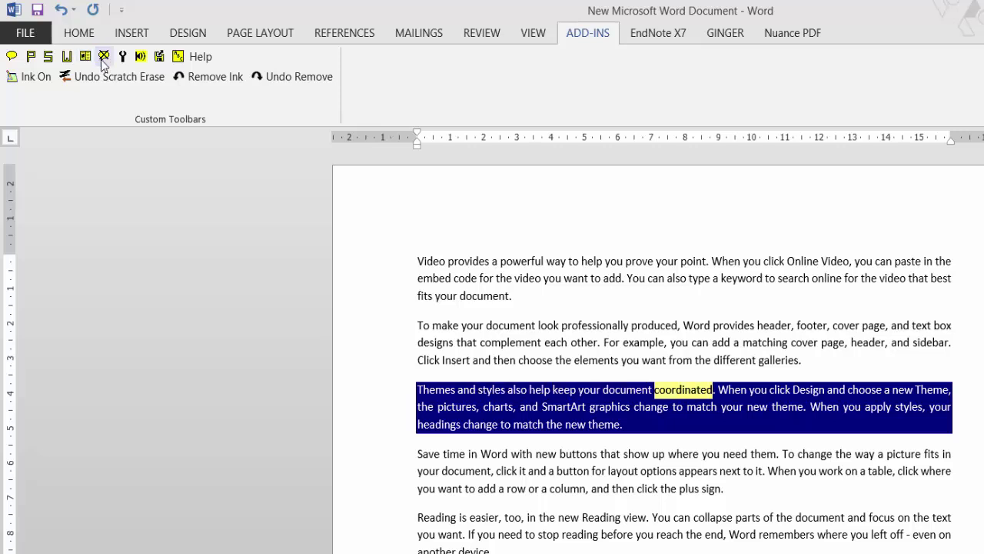
left_click(103, 58)
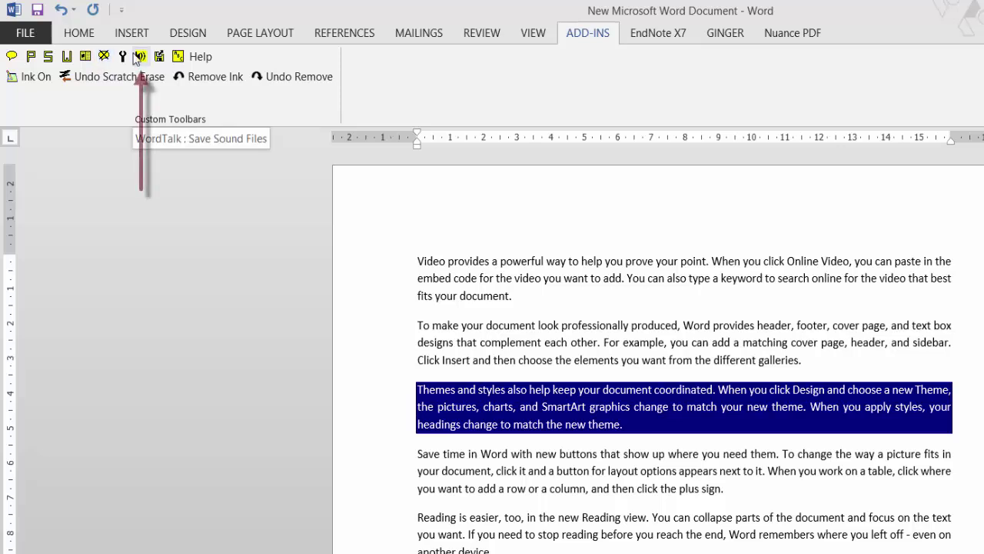
Select the document text and save it with WordTalk as an MP3 named test on the Desktop.
left_click(416, 261)
left_click_drag(454, 311, 607, 547)
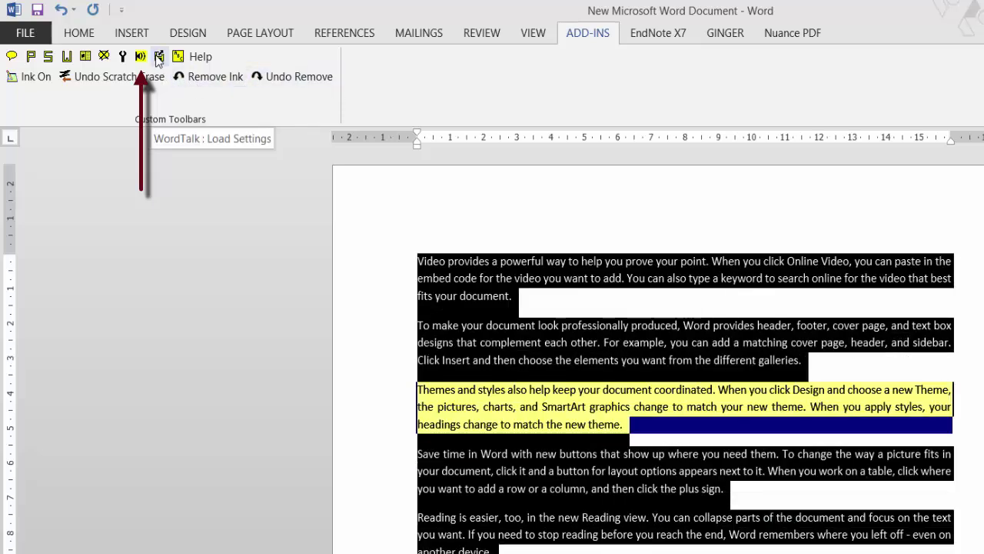
left_click(140, 56)
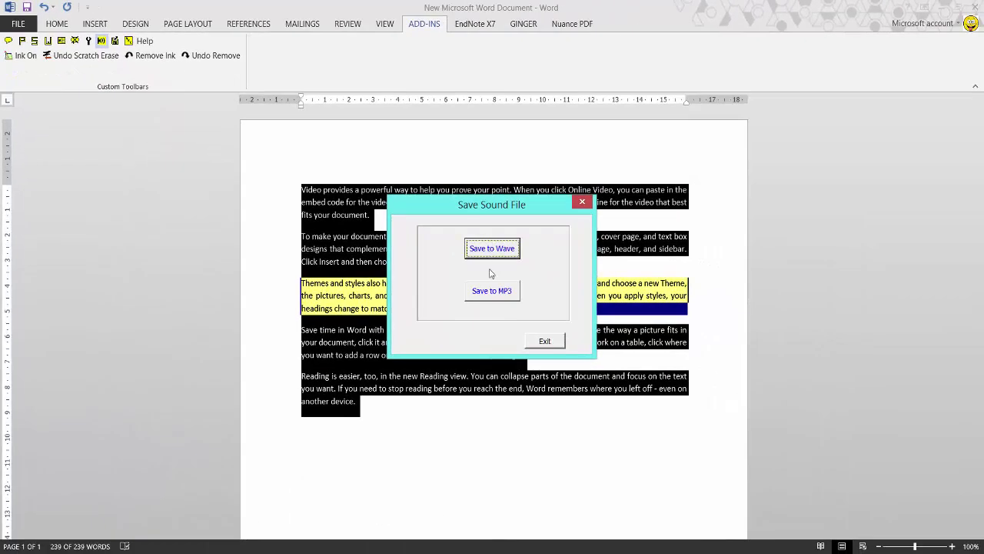
left_click(496, 293)
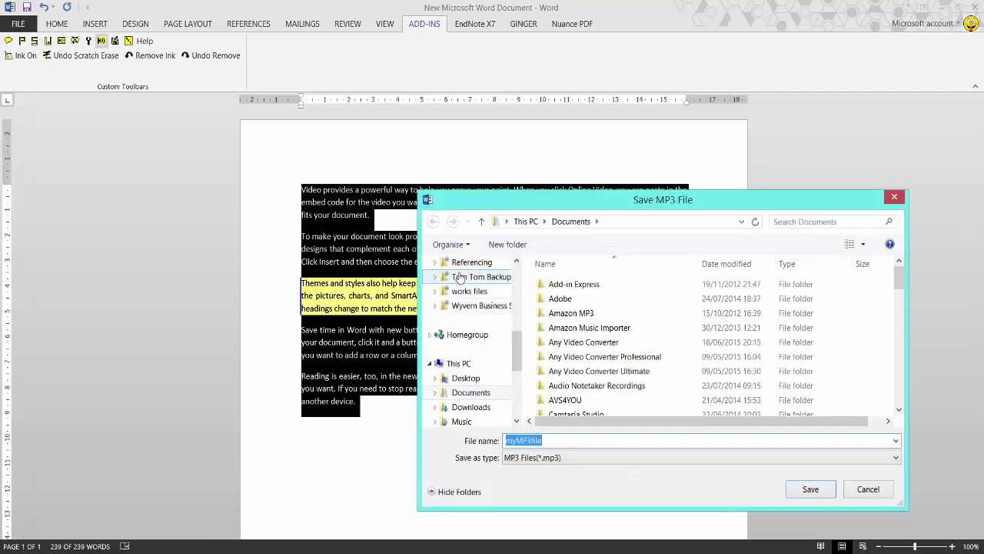
left_click(466, 377)
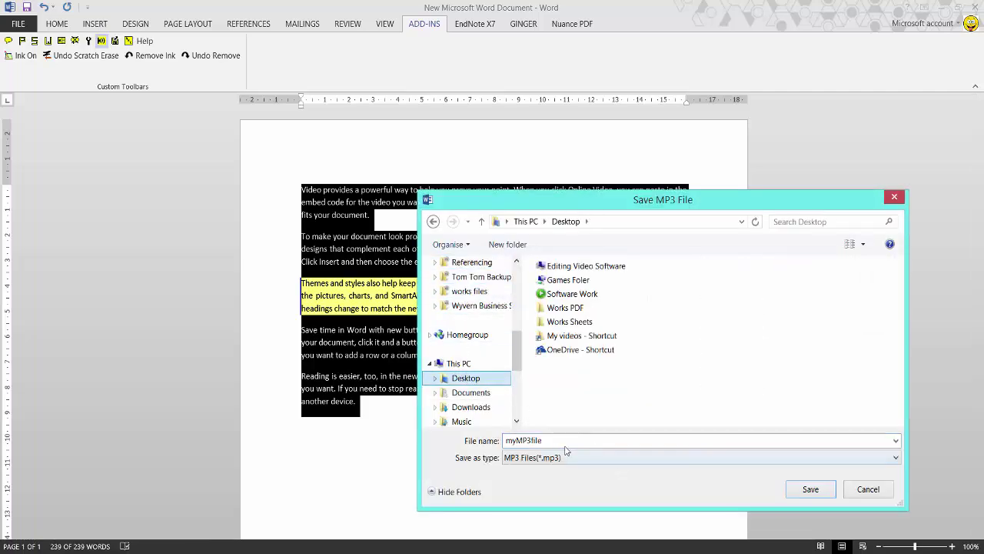
double_click(560, 442)
type("test")
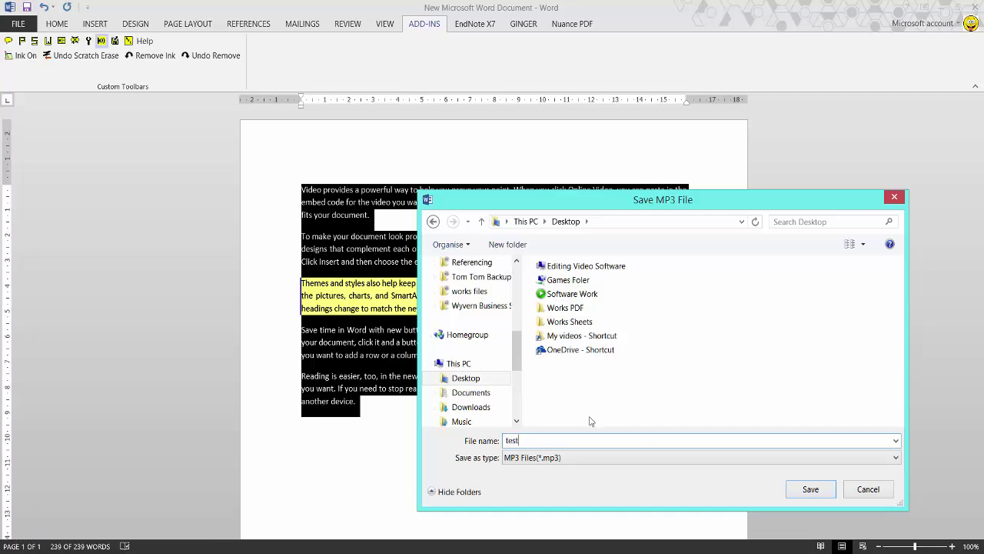
left_click(812, 491)
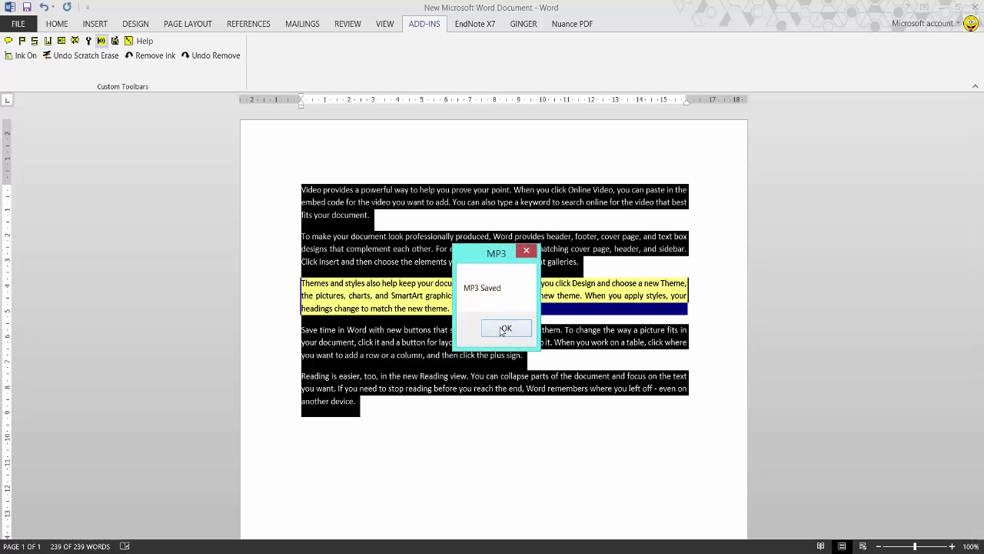
left_click(505, 328)
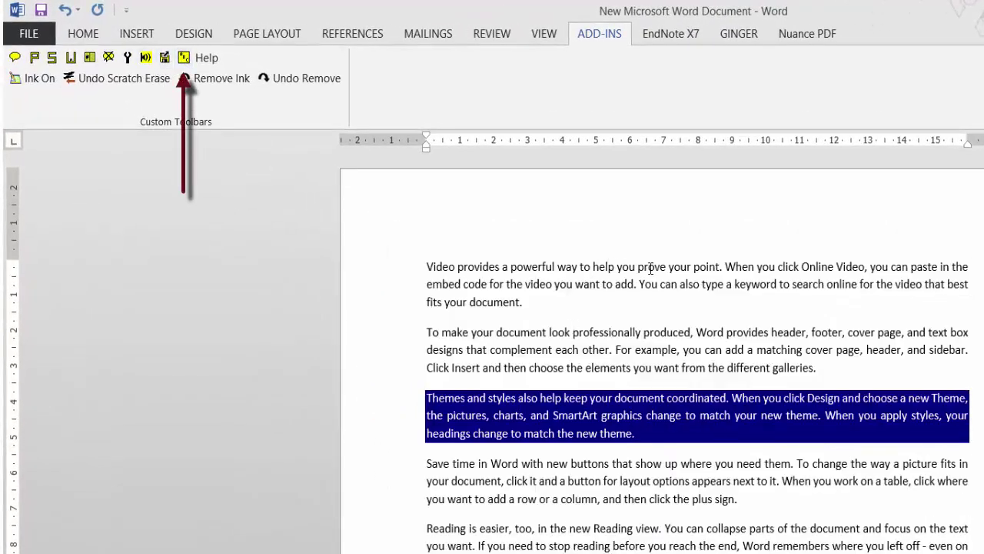
Misspell prove, then use WordTalk's spelling tool to replace it with the synonym demonstrate.
key("BackSpace")
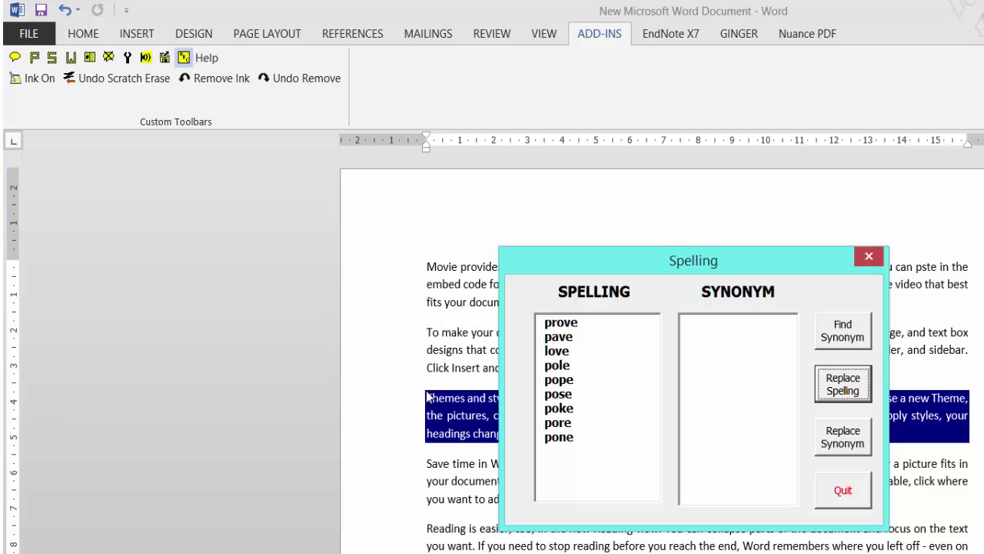
left_click(566, 326)
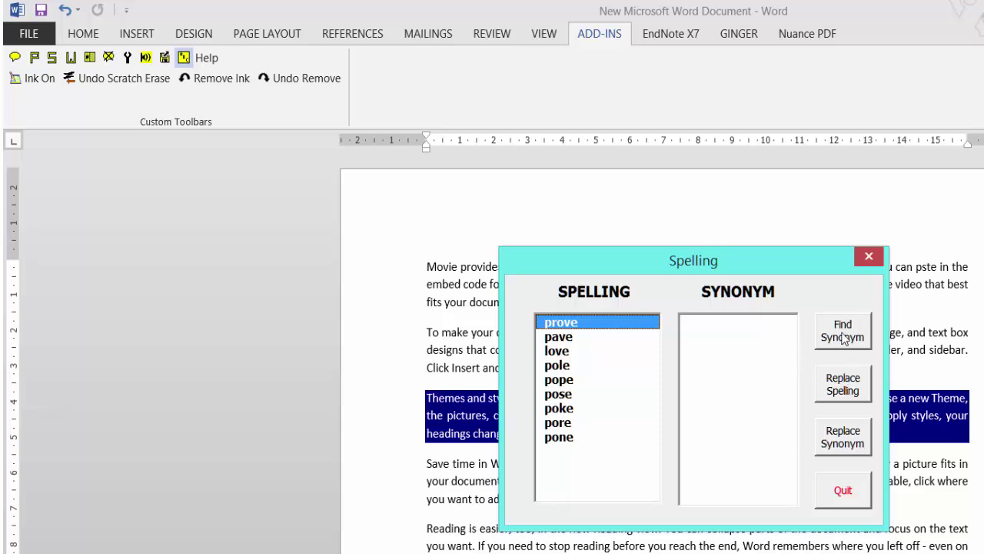
left_click(844, 338)
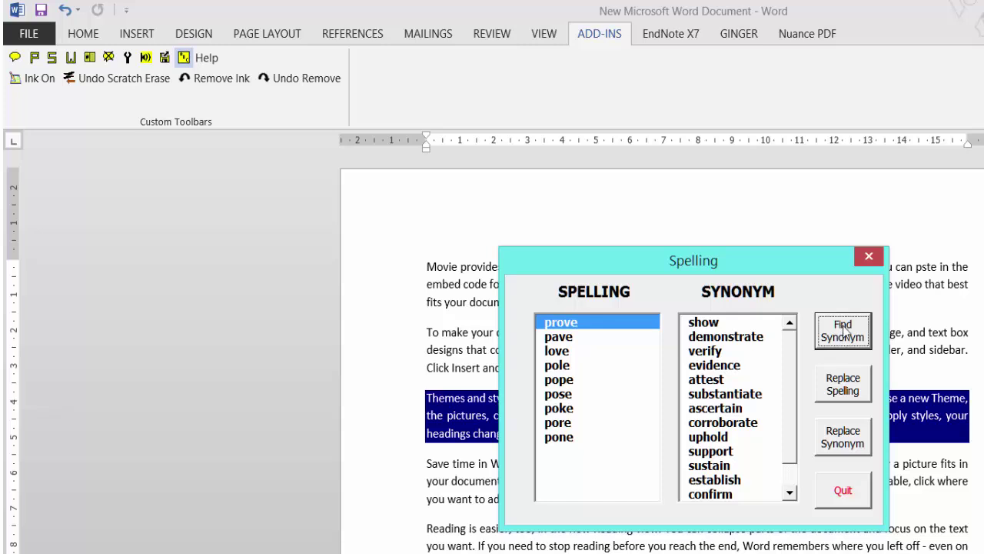
left_click(736, 338)
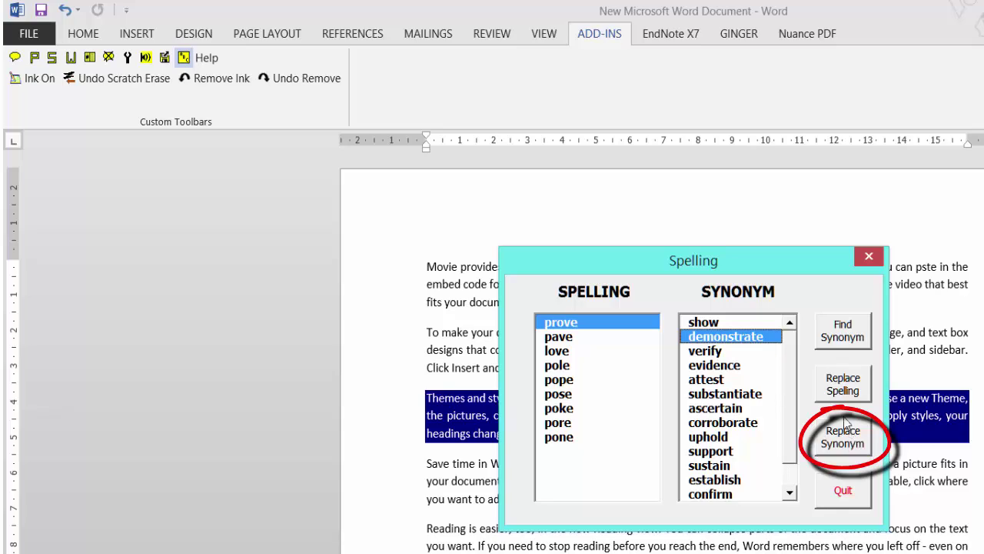
left_click(851, 440)
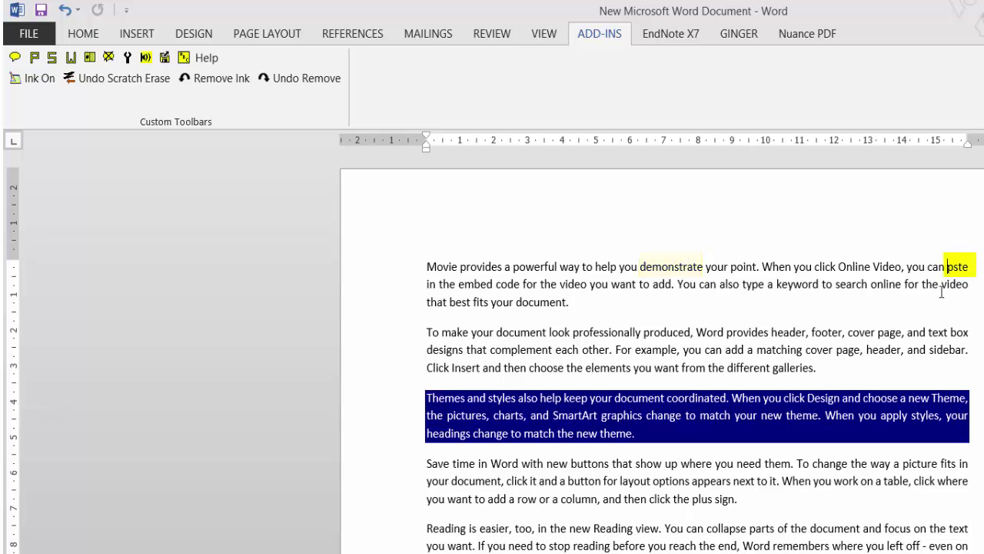
Correct the misspelling pste to paste with WordTalk's spelling checker.
left_click(185, 58)
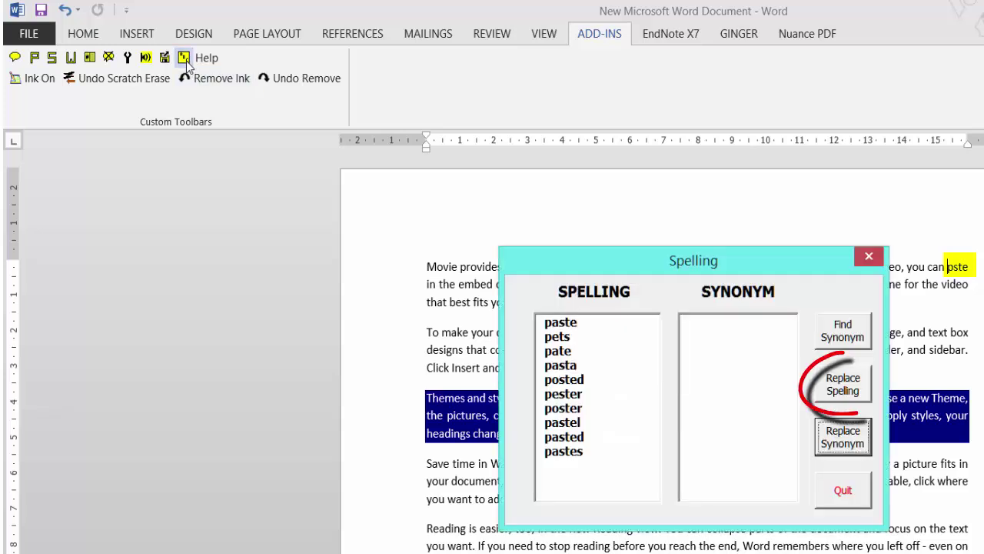
left_click(566, 325)
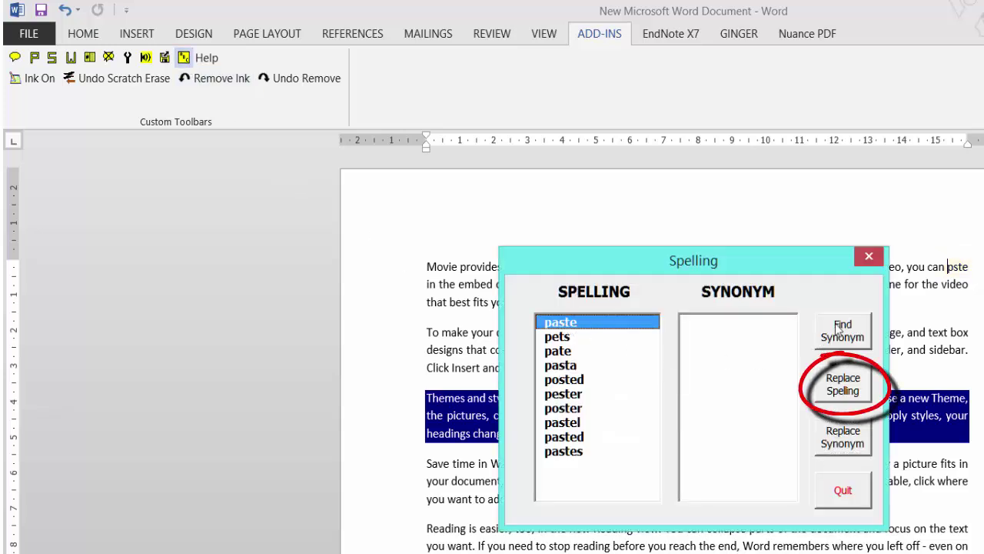
left_click(845, 388)
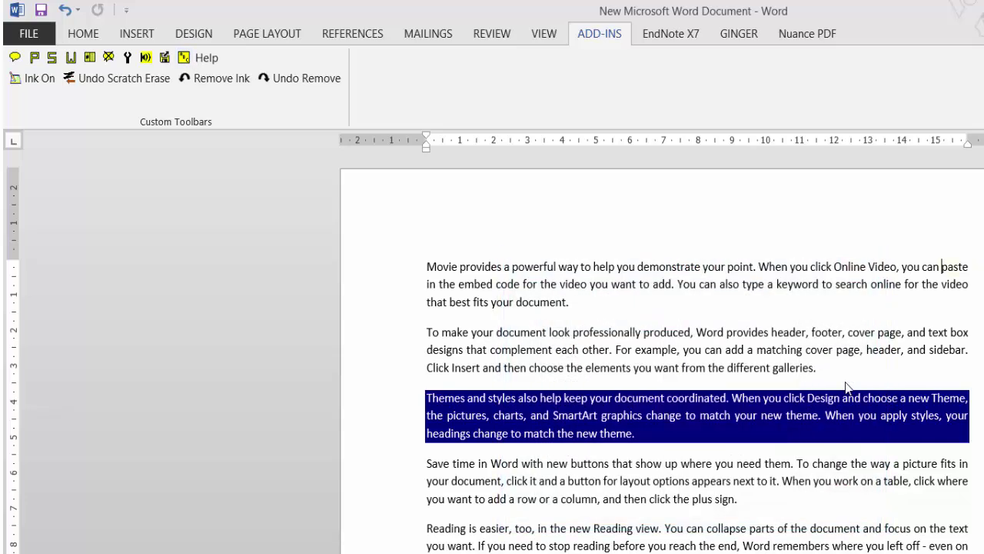